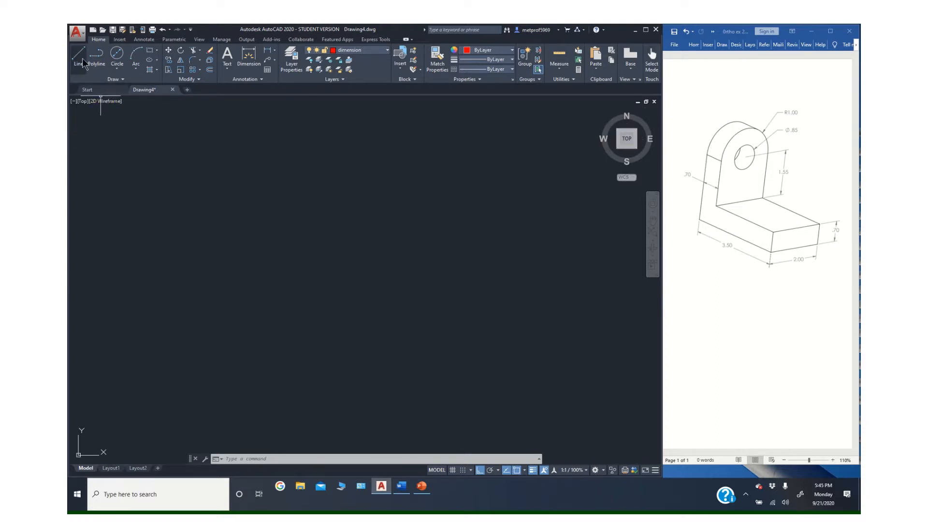
Step: Turn on the construction layer and make it the current layer
click(292, 59)
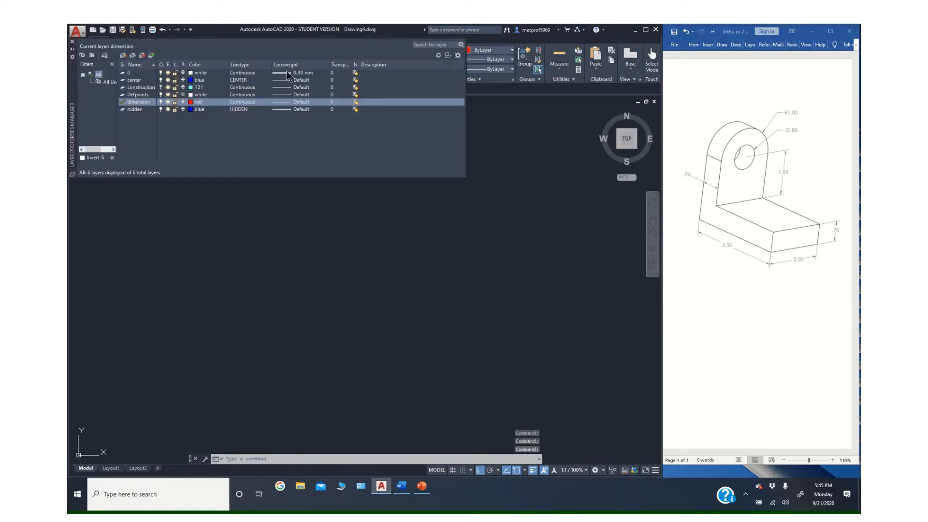
click(72, 42)
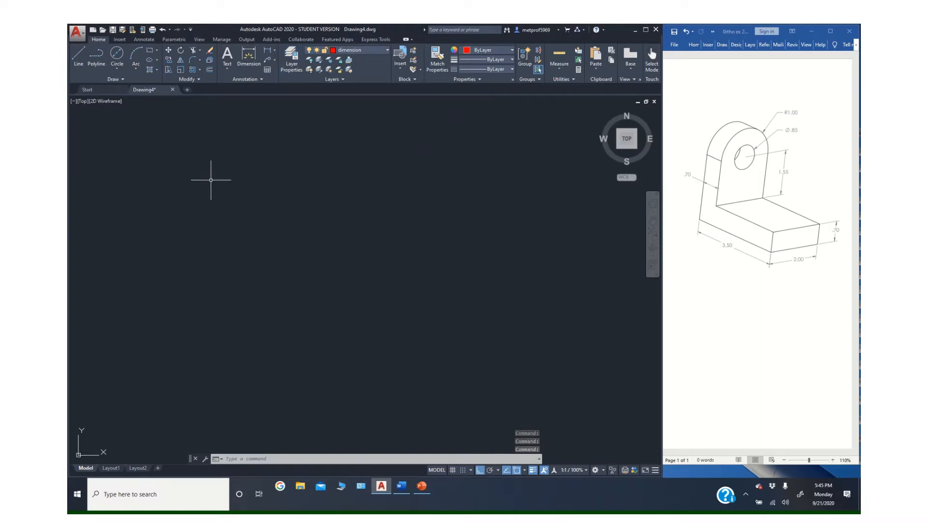
click(387, 51)
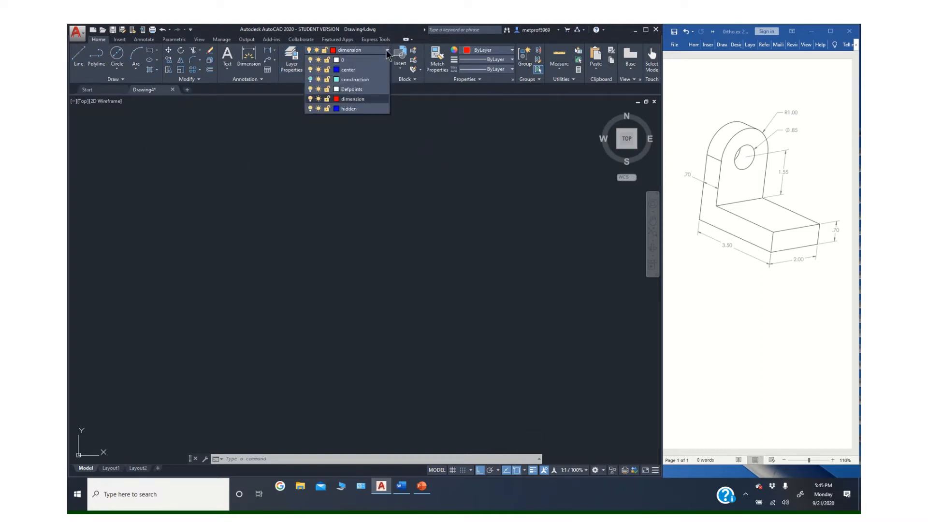
click(354, 80)
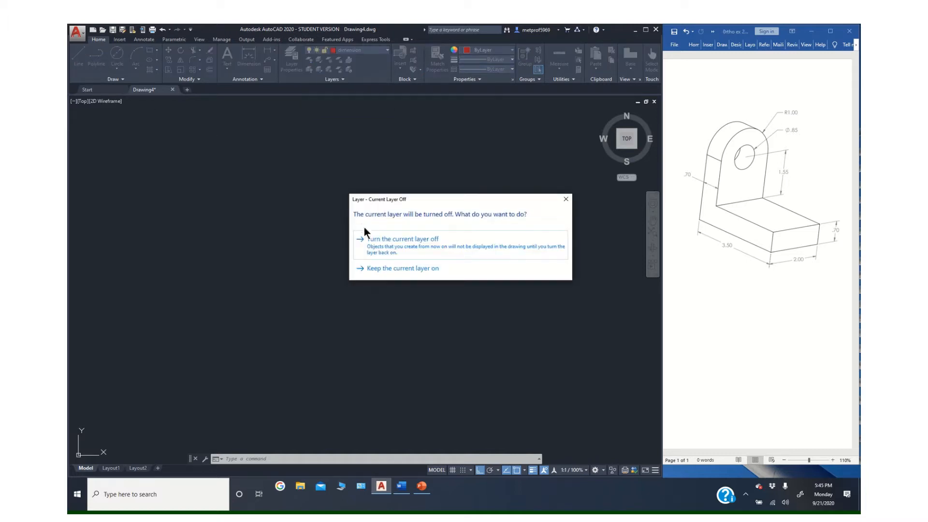
click(422, 270)
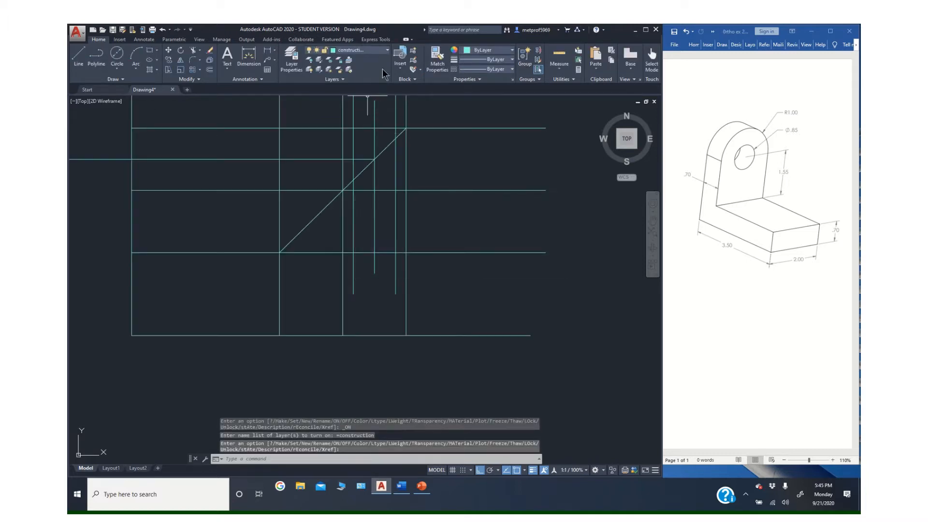
Step: Erase all the existing construction lines from the drawing
scroll(353, 168, down, 6)
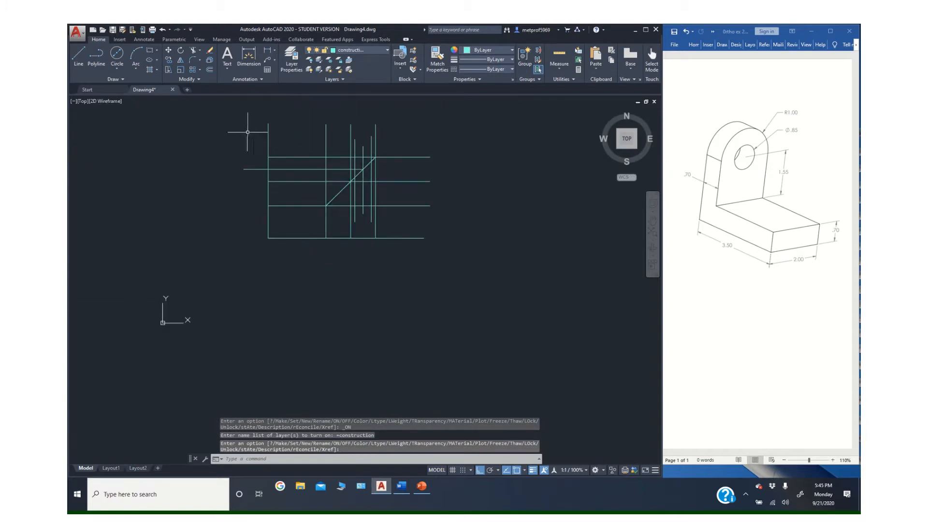
drag(234, 114, 449, 247)
click(218, 114)
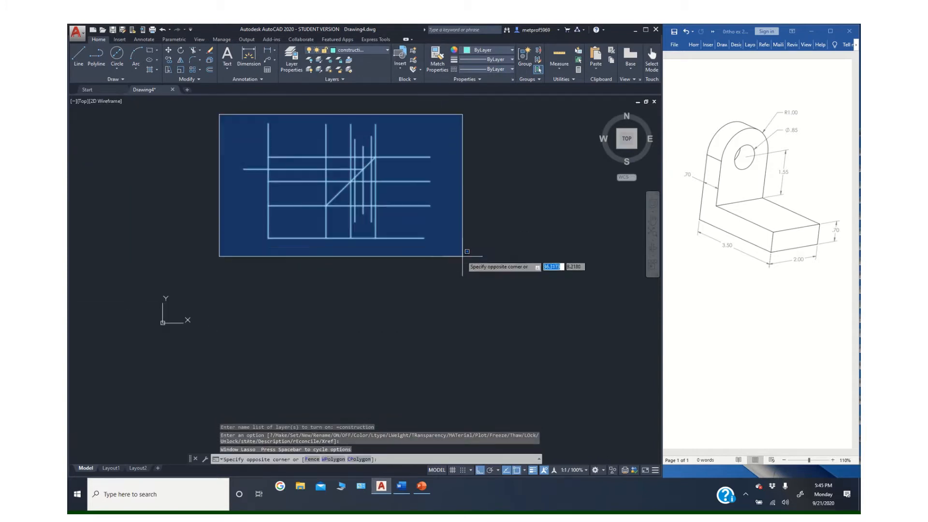
click(464, 255)
key(Delete)
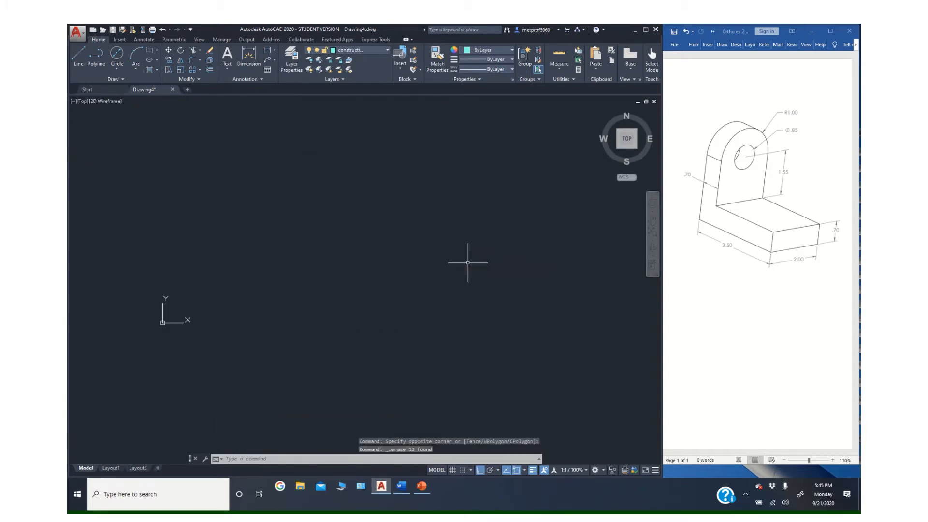
Step: Draw a horizontal construction line as the baseline for the front view
click(83, 57)
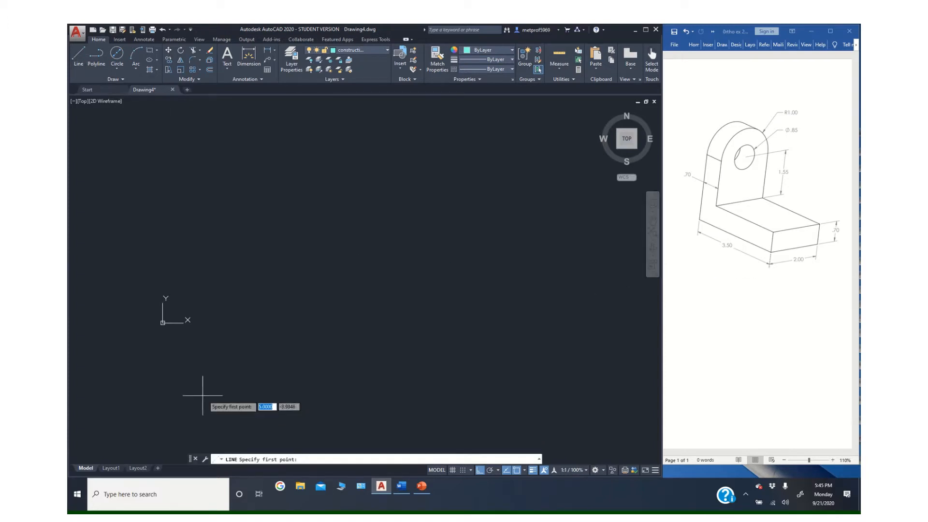
click(213, 311)
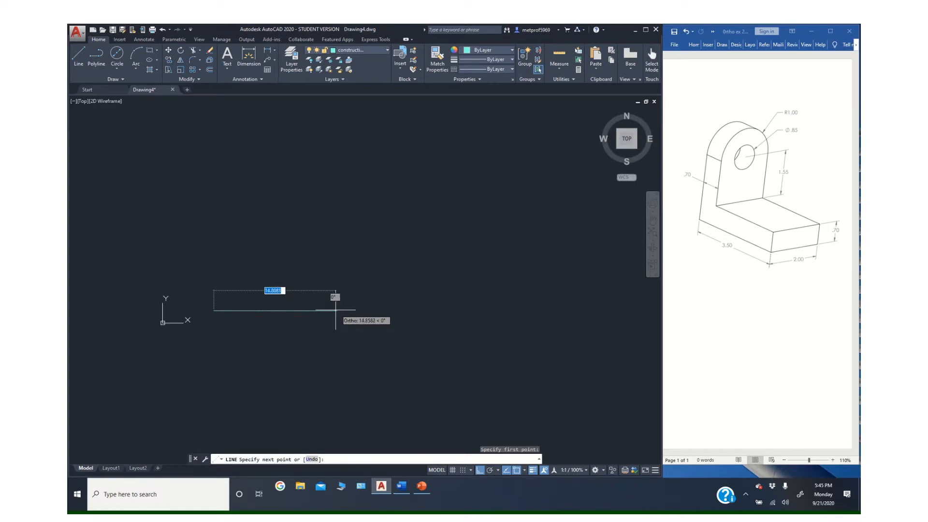
click(300, 310)
scroll(314, 310, up, 2)
key(Escape)
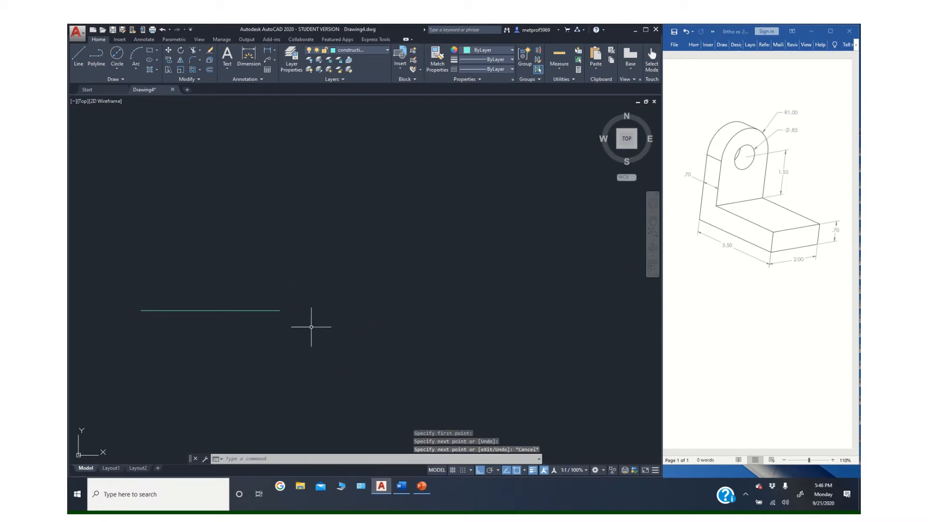
Step: Draw a vertical construction line upward from the left end of the horizontal baseline
middle_drag(311, 326, 459, 339)
scroll(459, 339, up, 2)
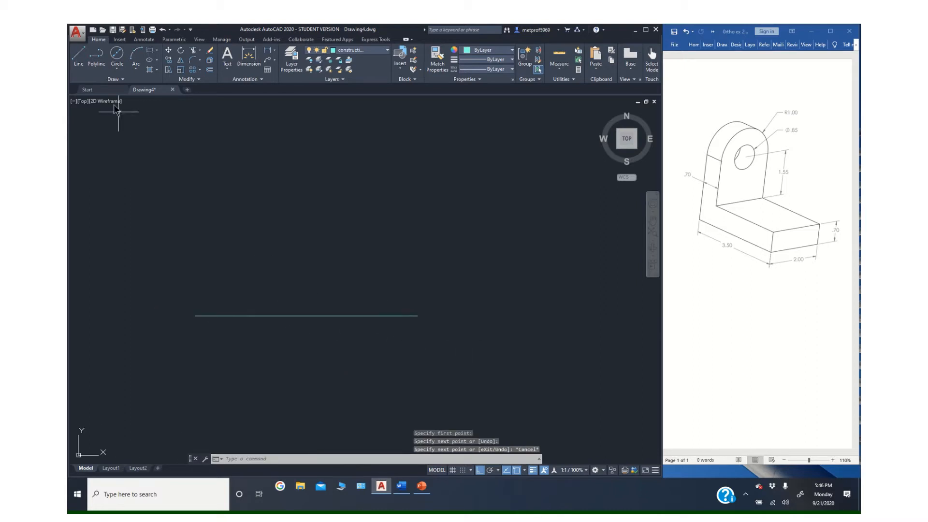
click(79, 54)
click(195, 315)
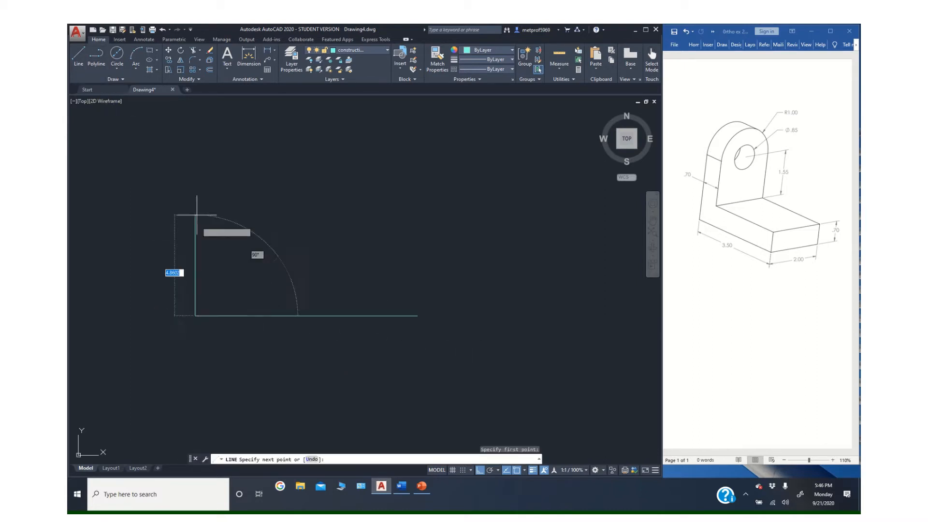
click(195, 145)
key(Escape)
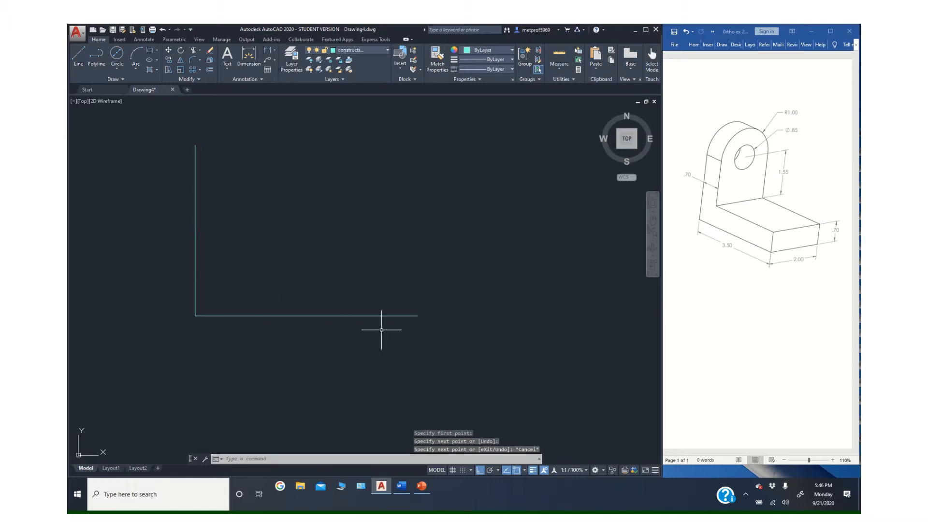
Step: Offset the vertical construction line 3.5 to the right for the part's overall length
middle_drag(456, 348, 474, 372)
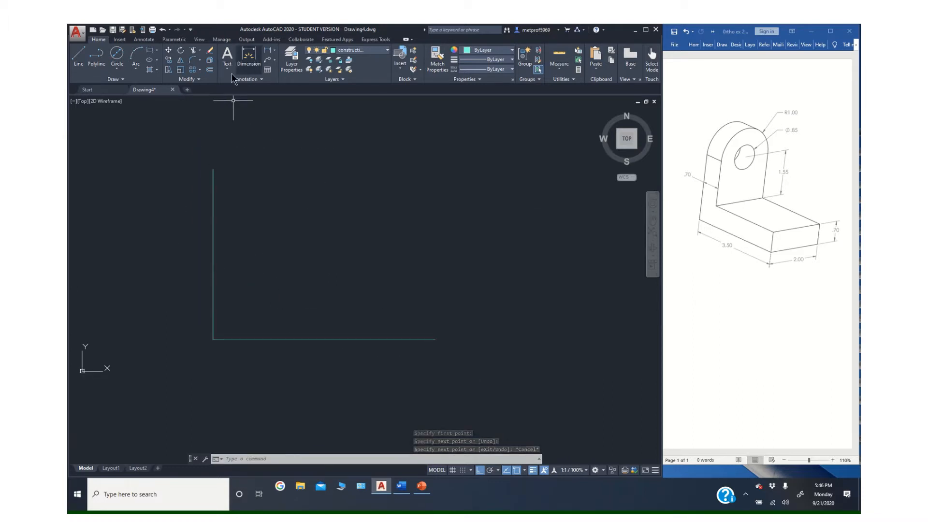
click(212, 71)
text(3.5)
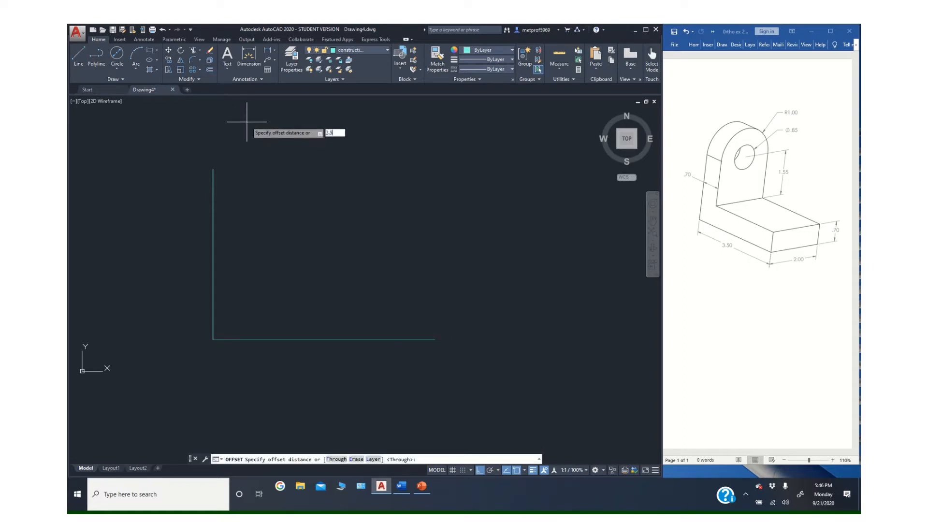
key(Return)
click(213, 289)
click(290, 281)
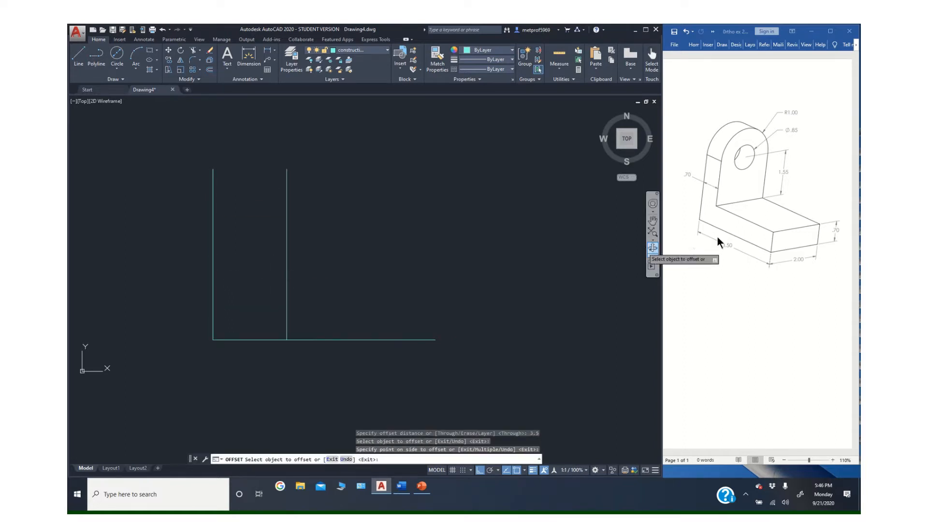
Step: Offset the horizontal baseline 0.7 upward for the base thickness
click(209, 70)
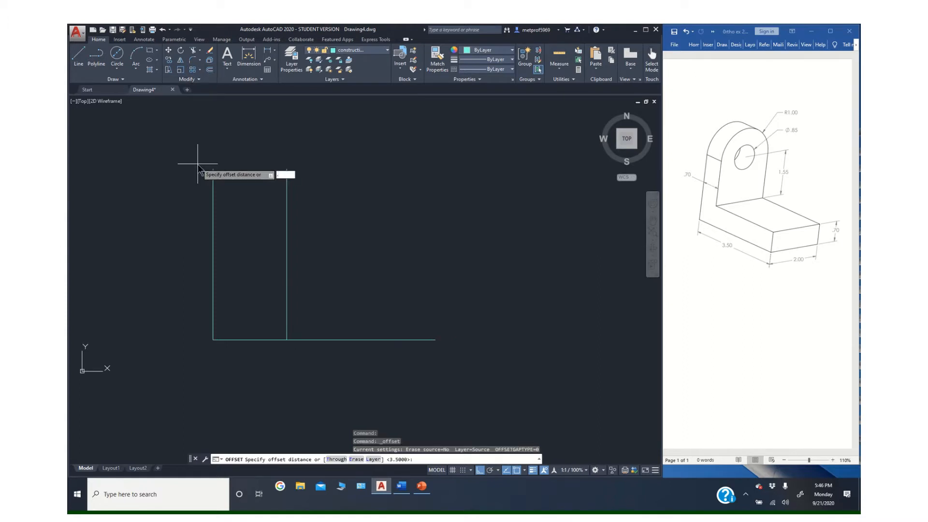
text(.7)
key(Return)
click(254, 340)
click(252, 324)
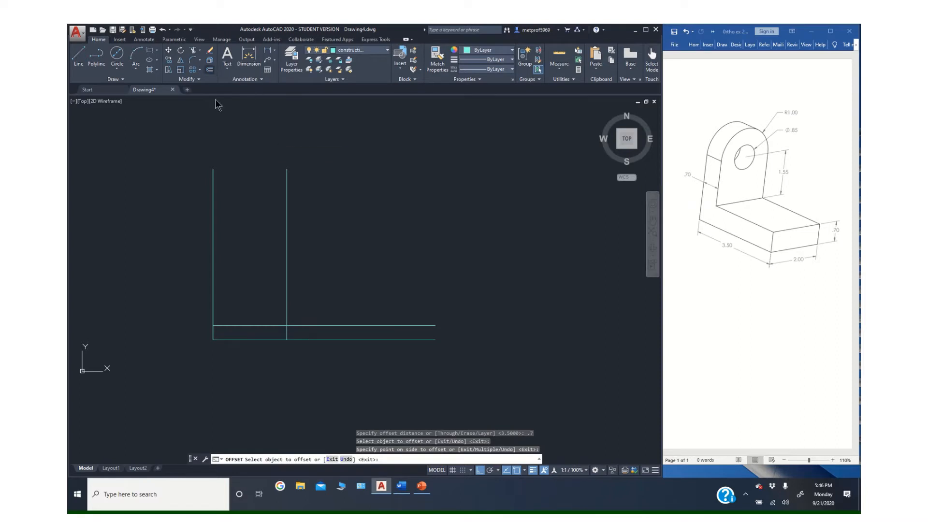
Step: Offset the leftmost vertical construction line 0.7 to the right for the upright's thickness
key(Return)
key(Return)
key(Return)
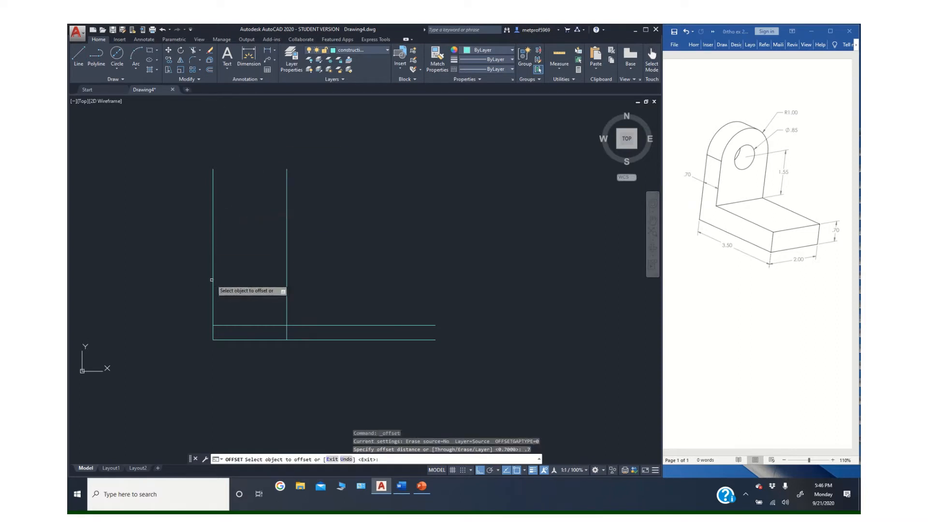
click(213, 285)
click(259, 263)
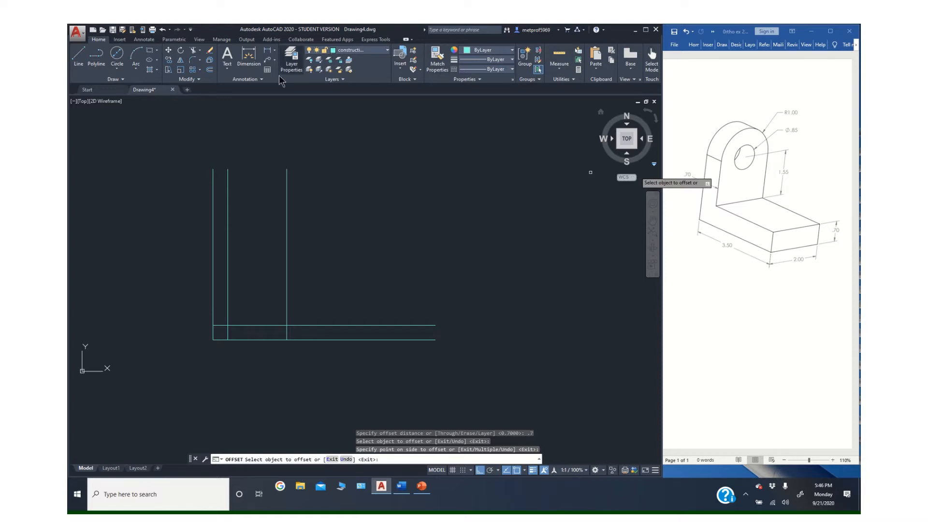
click(210, 71)
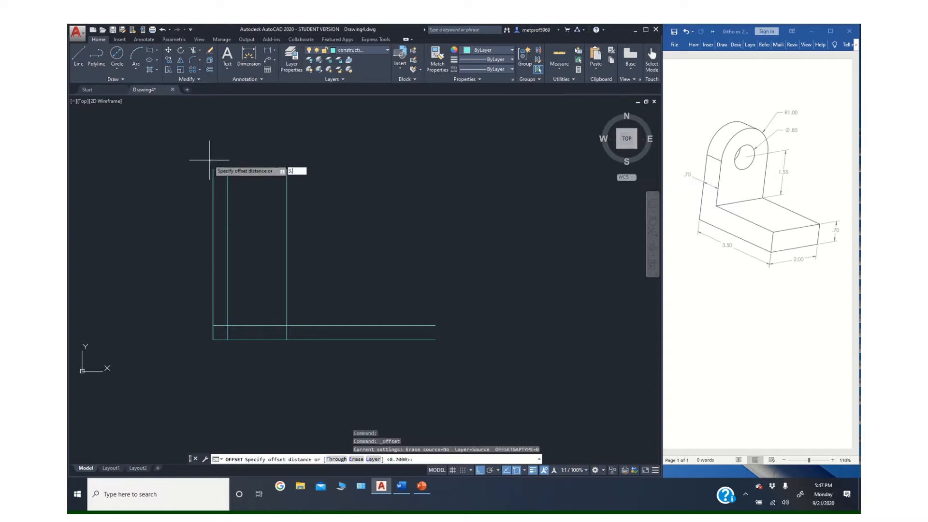
key(Return)
click(234, 339)
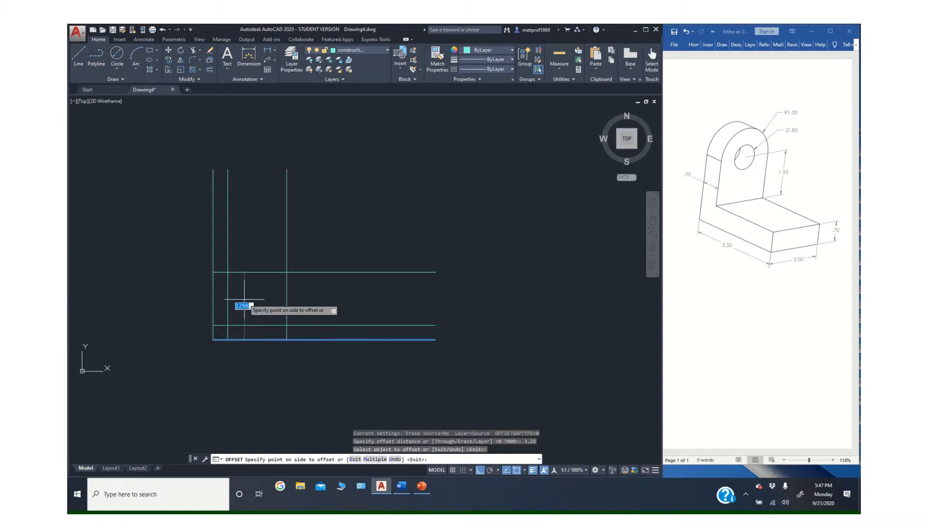
key(Escape)
Step: Offset the horizontal baseline 3.25 upward for the overall height of the part
scroll(244, 251, up, 2)
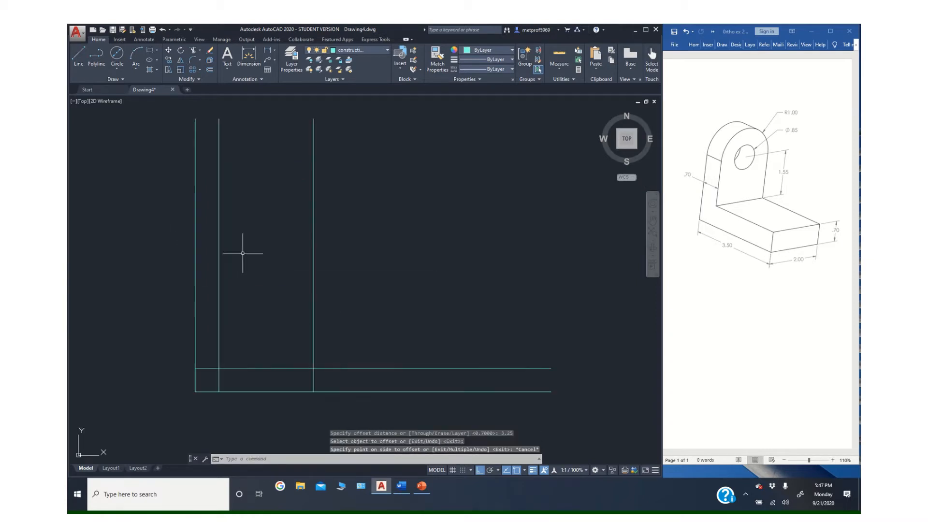
middle_drag(288, 306, 340, 254)
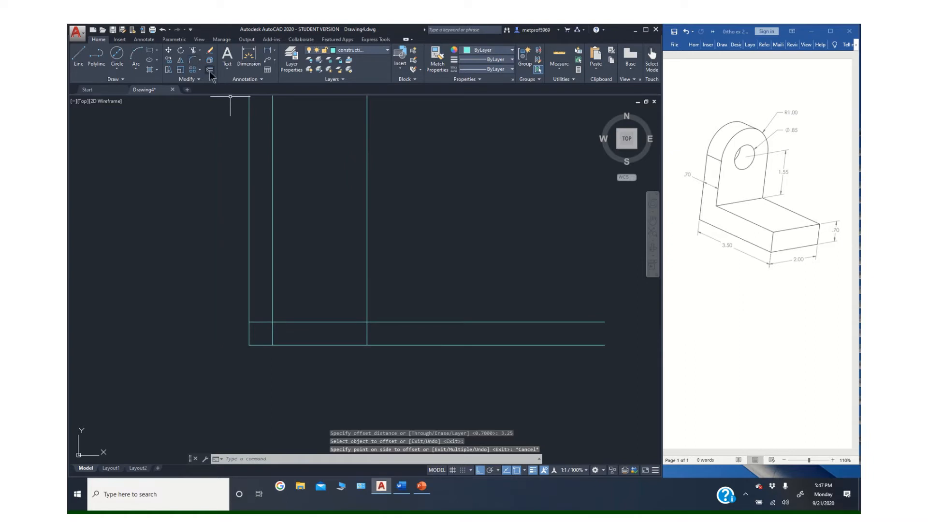
click(210, 70)
text(3)
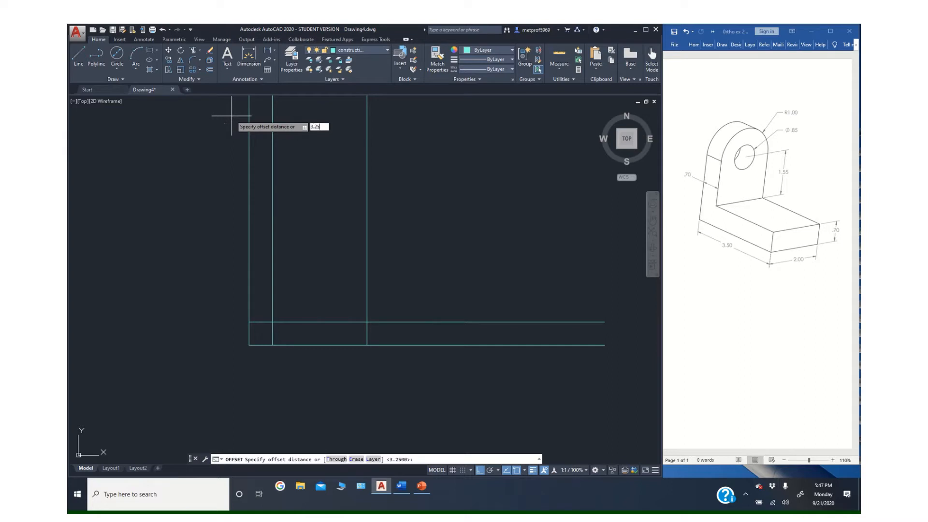
text(.25)
key(Return)
click(308, 345)
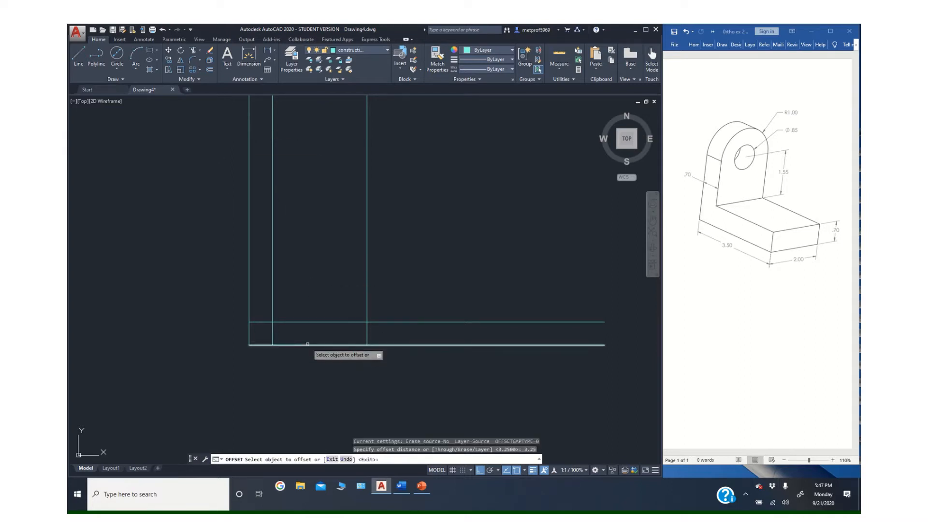
click(309, 279)
key(Return)
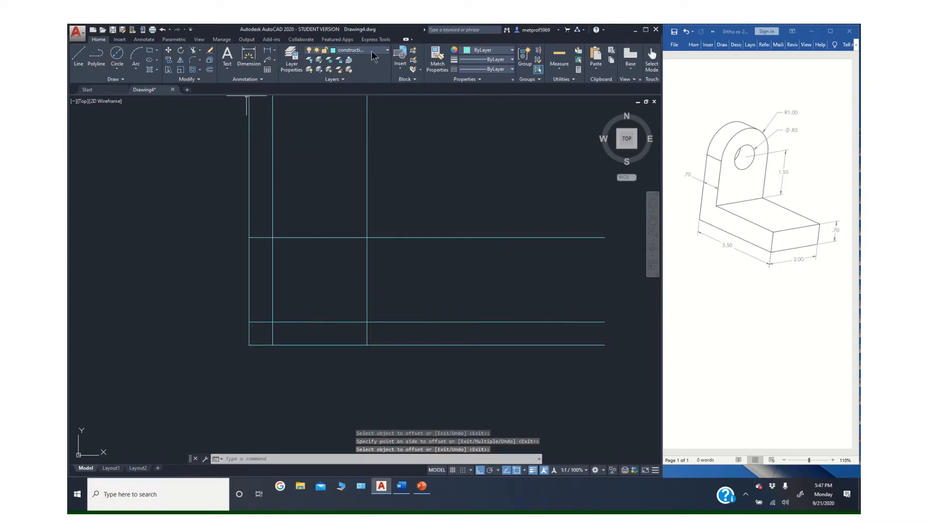
Step: Make layer 0 current and trace the closed L-shaped outline of the front view along the construction line intersections
click(389, 50)
click(351, 60)
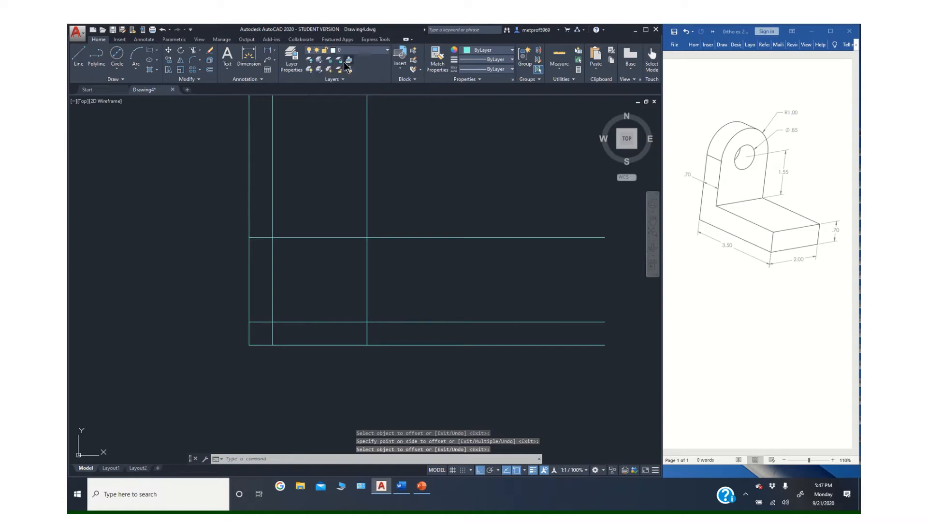
click(78, 55)
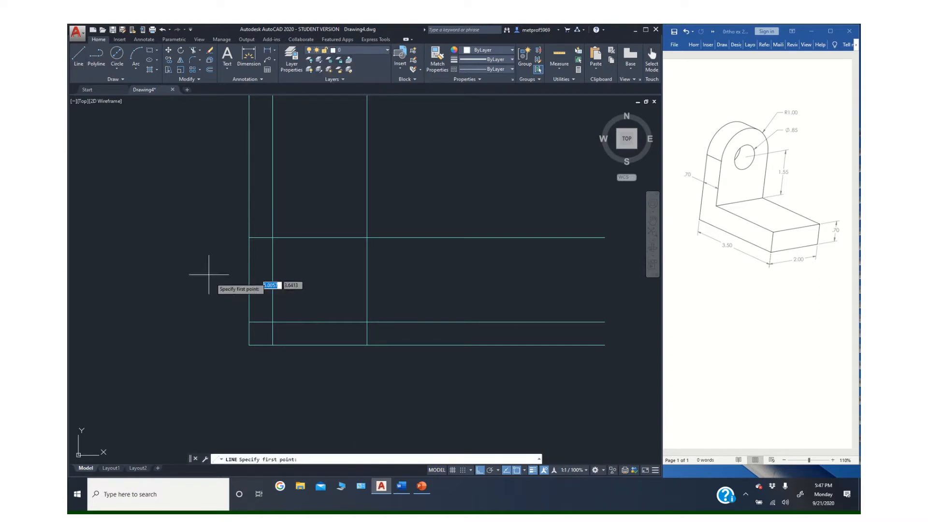
click(250, 345)
click(367, 345)
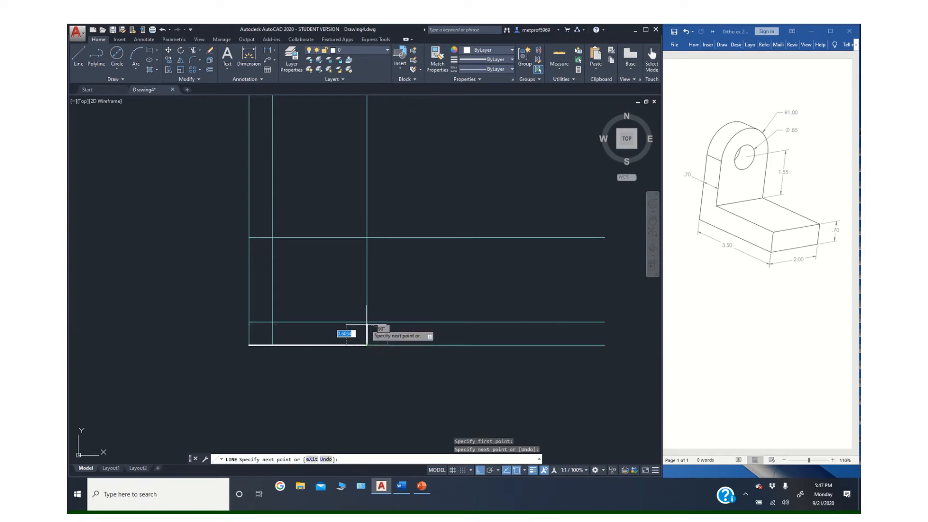
click(272, 321)
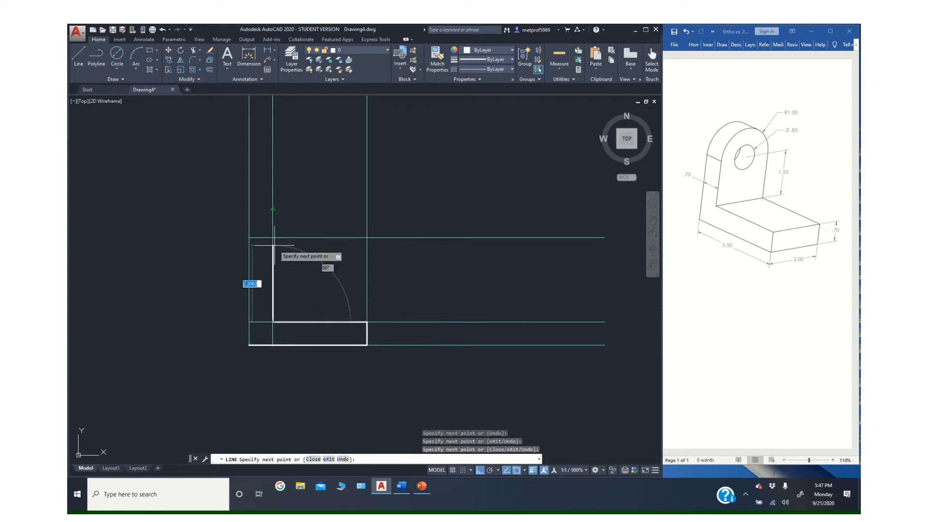
click(273, 236)
click(250, 237)
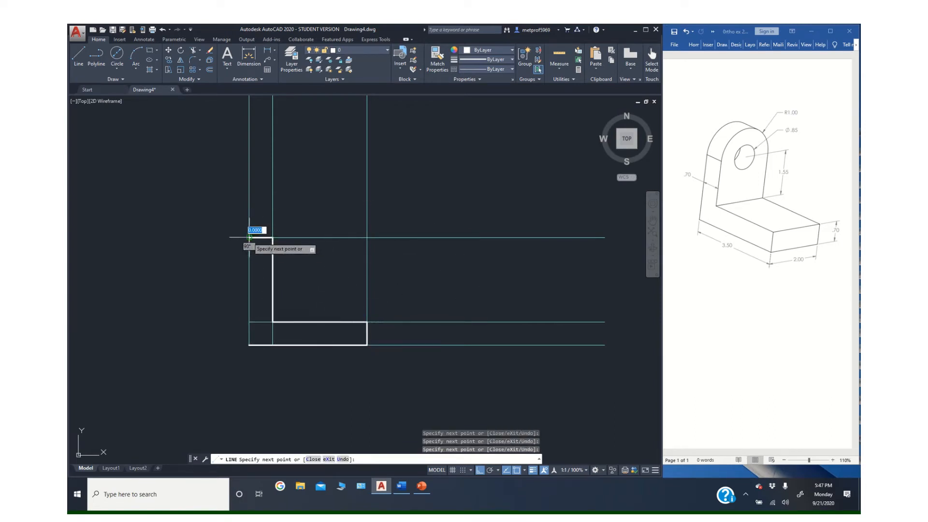
click(250, 345)
key(Escape)
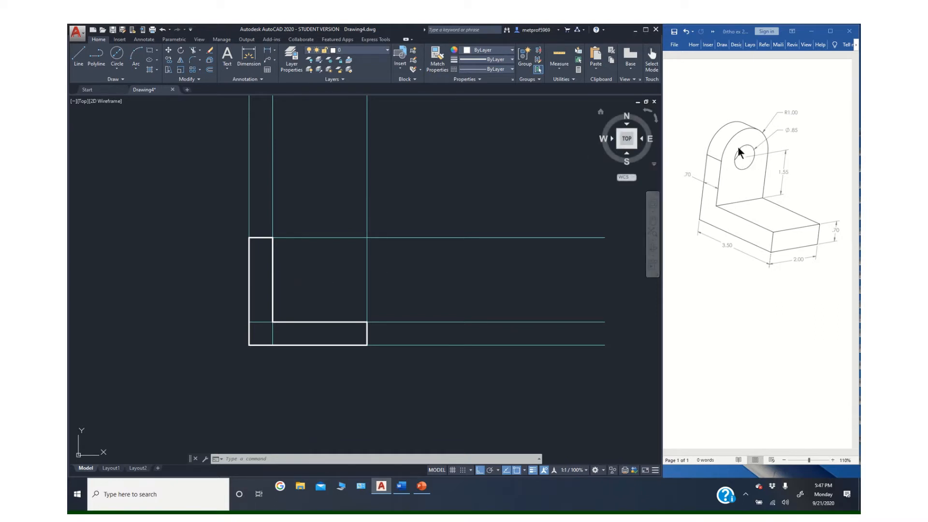
middle_drag(406, 254, 363, 262)
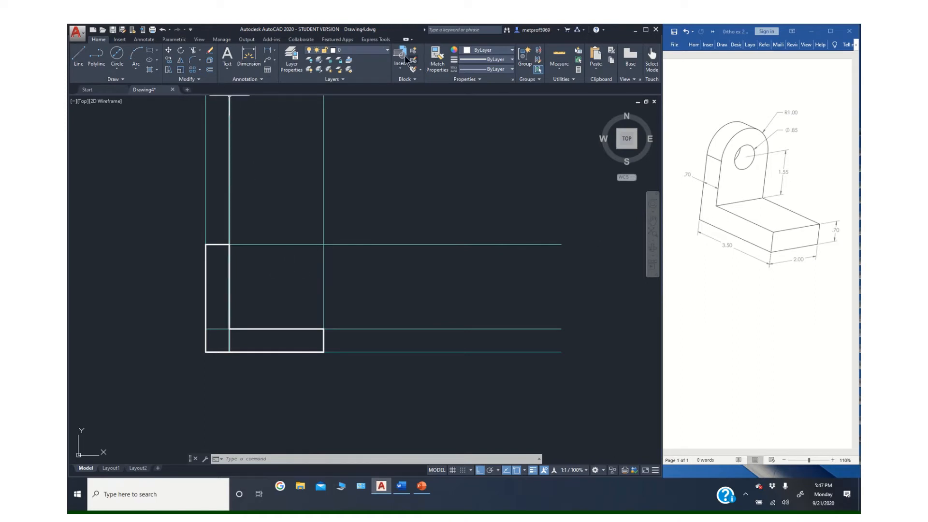
Step: Make the construction layer current
click(377, 50)
click(355, 79)
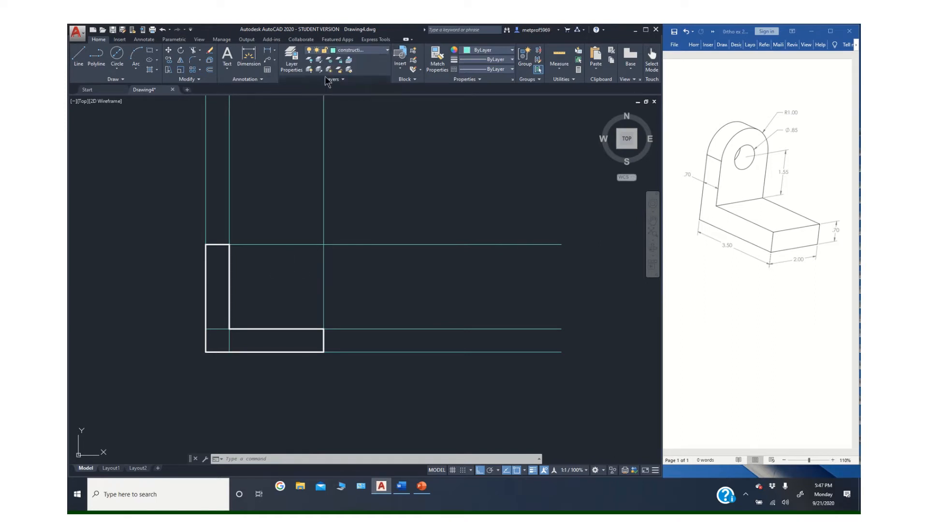
Step: Try offsetting the vertical construction line at the front view's right end 3 to the right, and undo it
click(210, 69)
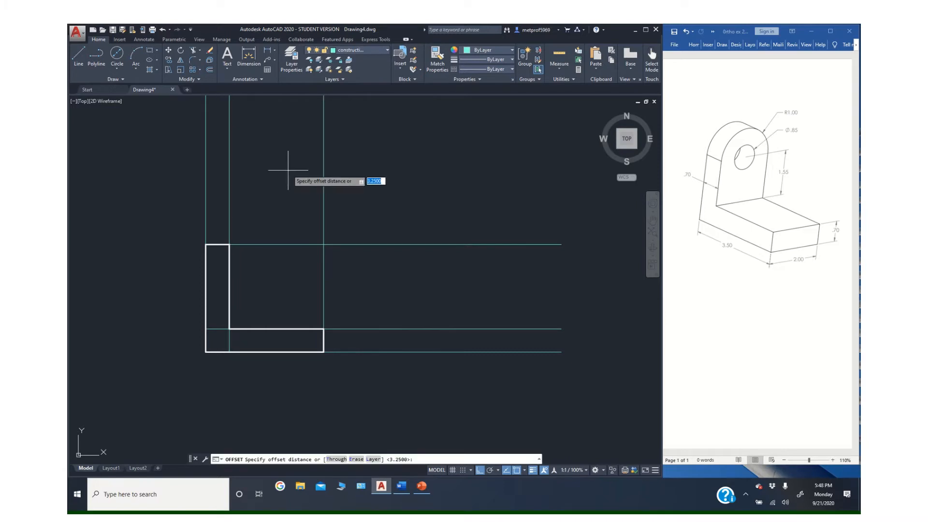
text(3)
key(Return)
click(323, 223)
click(386, 204)
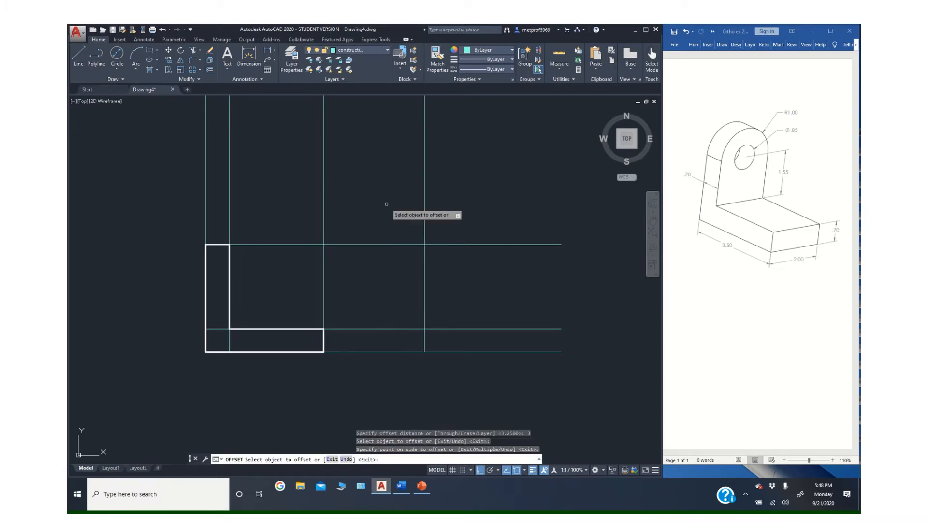
click(163, 29)
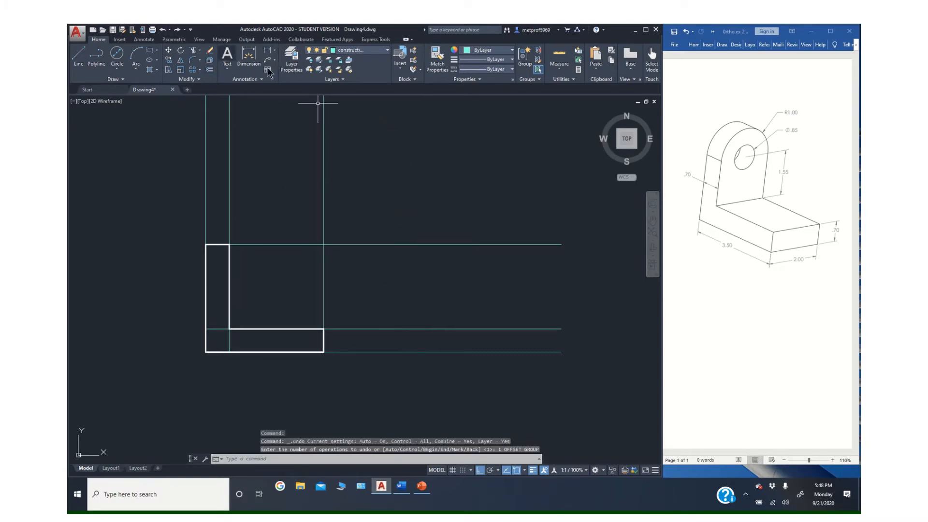
Step: Offset the front view's right vertical construction line 2 to the right and its top horizontal construction line 2 upward for view spacing
click(210, 70)
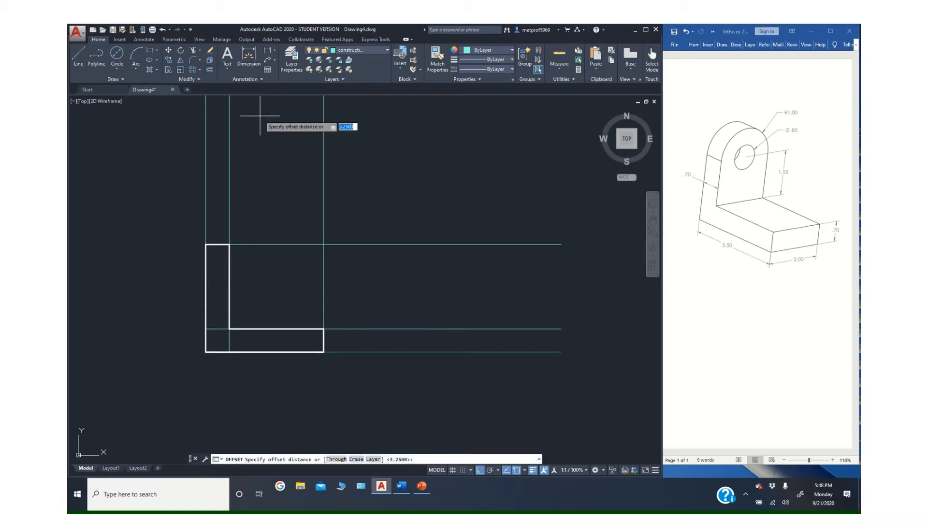
text(2)
key(Return)
click(324, 297)
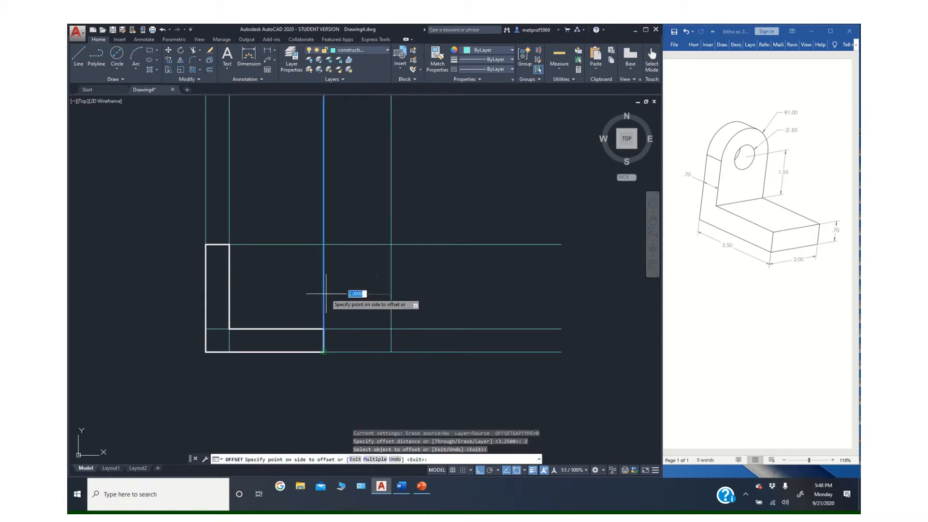
click(382, 295)
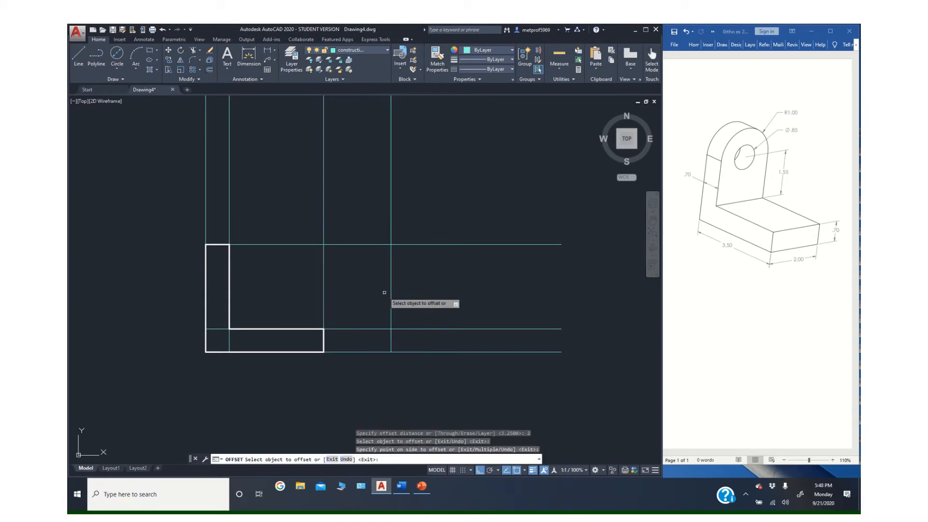
click(312, 243)
click(317, 186)
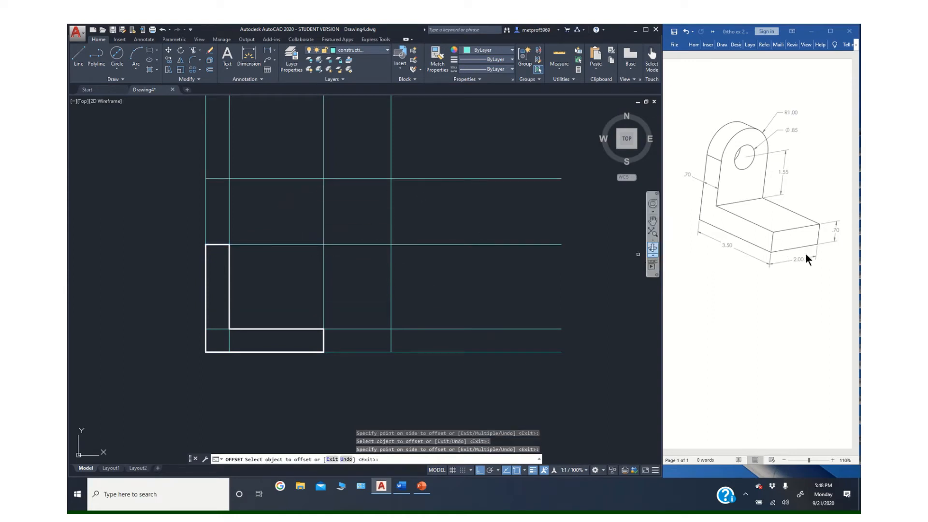
Step: Offset the two spacing lines by another 2, to the right and upward, for the part's depth
click(210, 70)
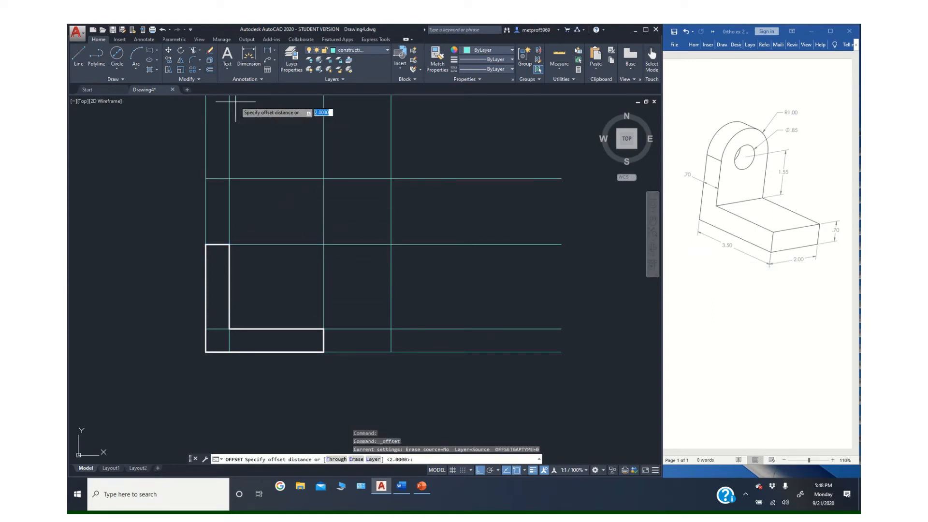
text(2)
key(Return)
click(390, 266)
click(442, 268)
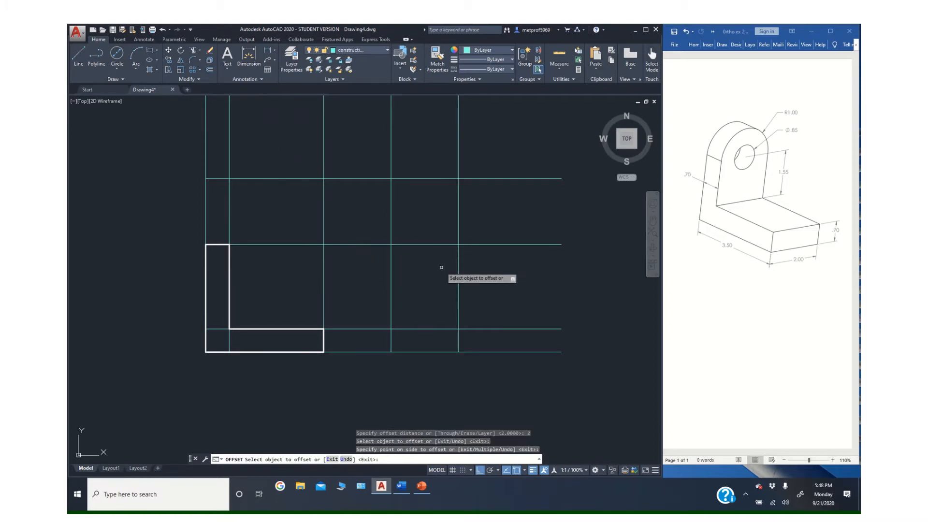
click(290, 177)
click(316, 161)
middle_drag(320, 170, 306, 203)
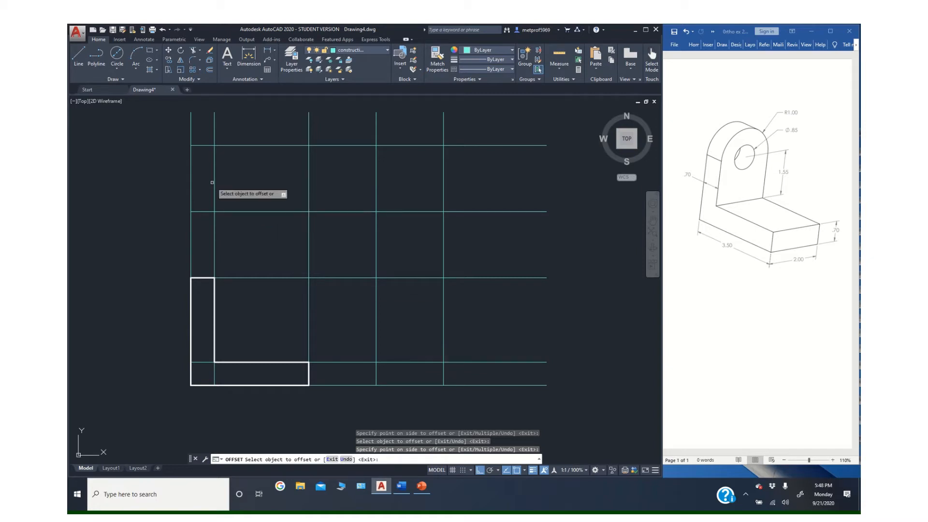
Step: Draw a diagonal miter line from the front view's upper-right construction corner to the intersection of the two outermost depth lines
click(78, 55)
click(309, 277)
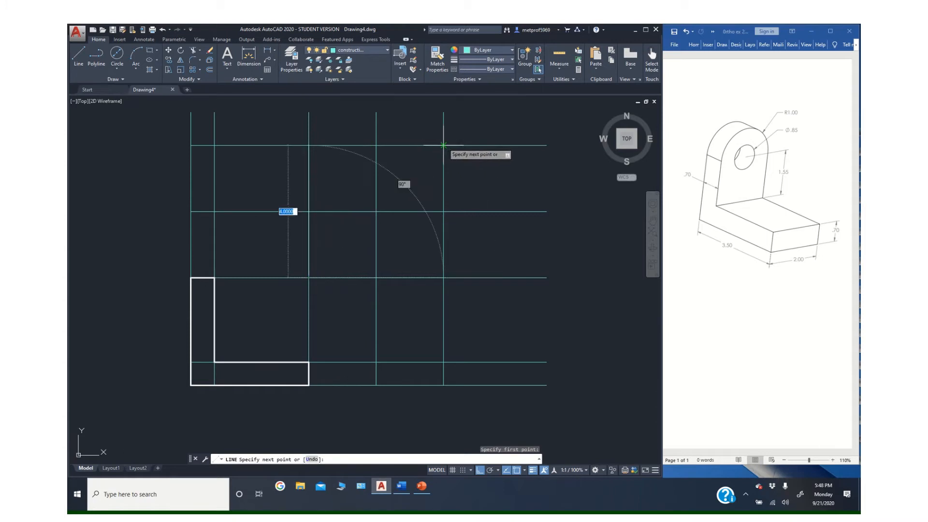
click(444, 145)
key(Return)
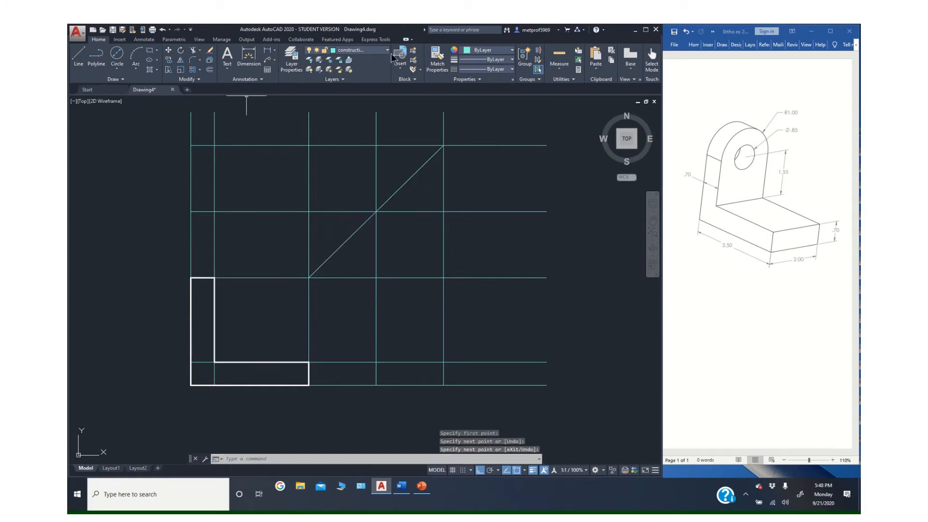
Step: Make layer 0 current and trace the base rectangle of the side view along the construction line intersections
click(360, 50)
click(360, 66)
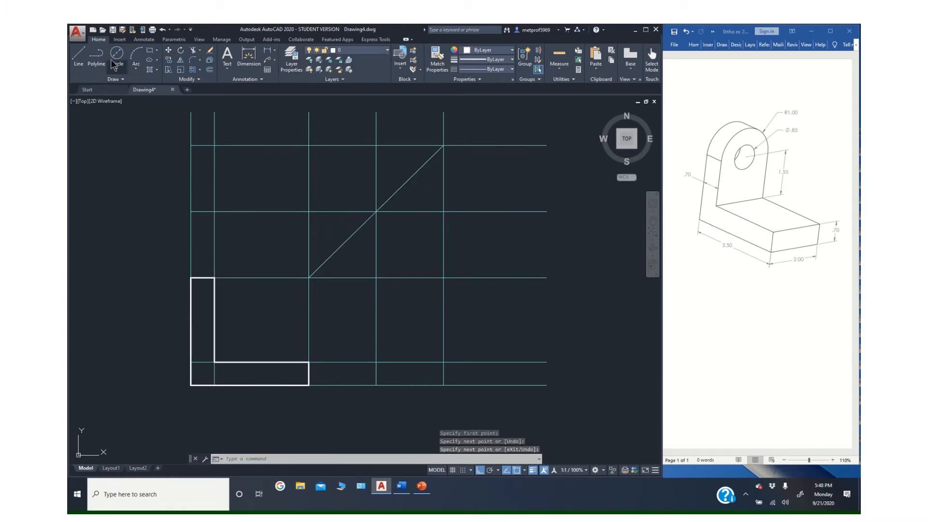
click(79, 54)
click(376, 386)
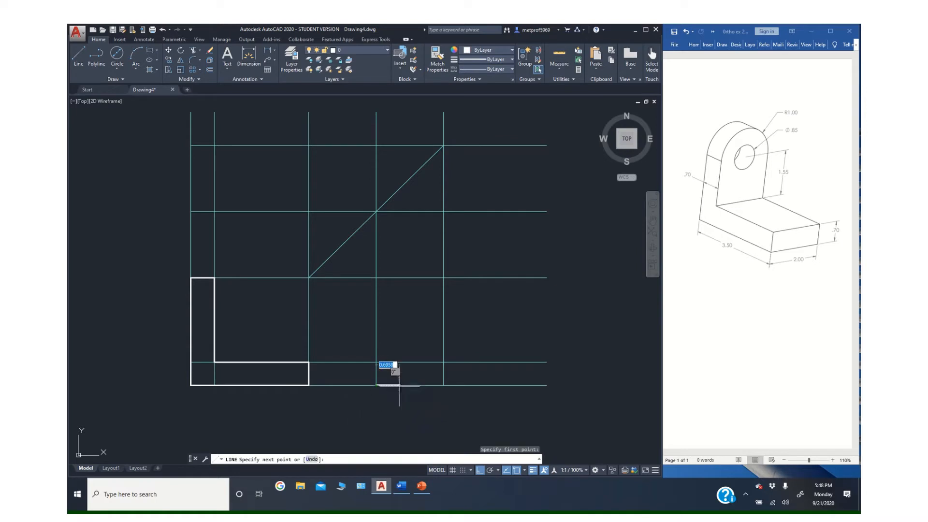
click(443, 385)
click(443, 362)
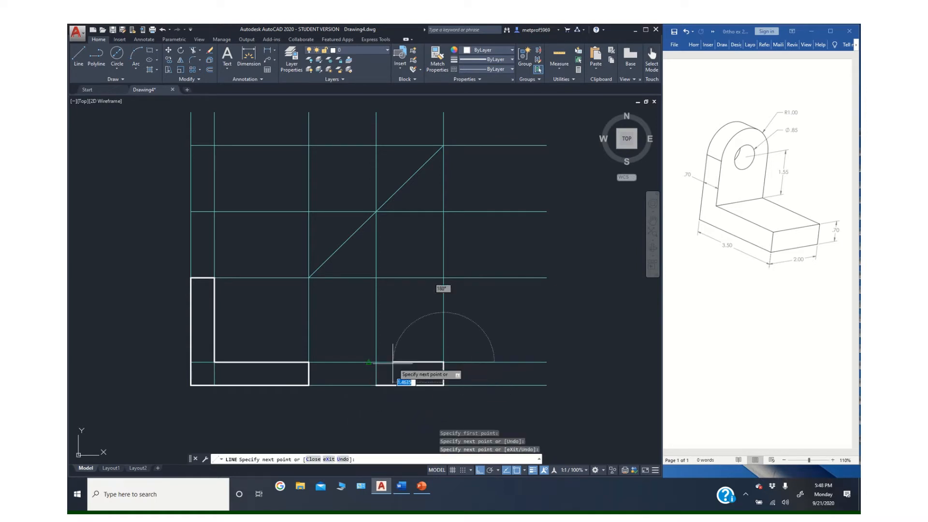
click(376, 362)
click(376, 385)
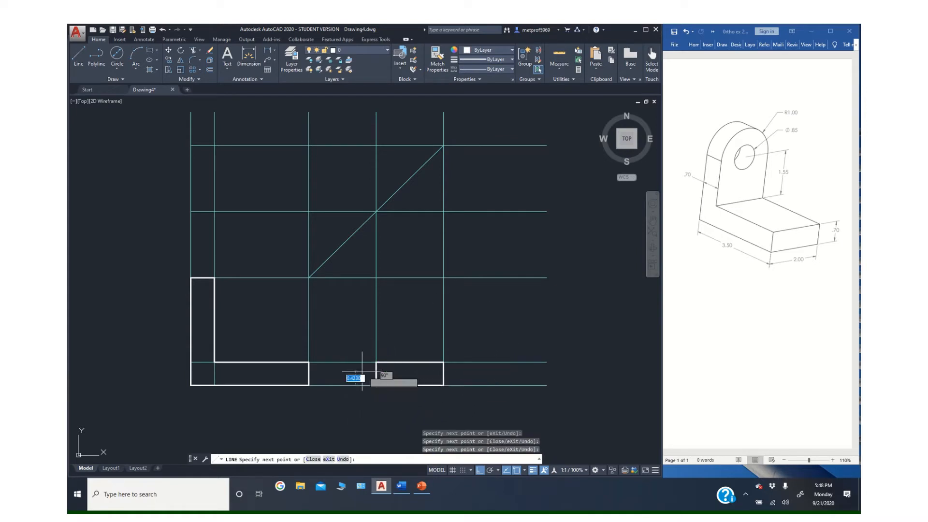
key(Return)
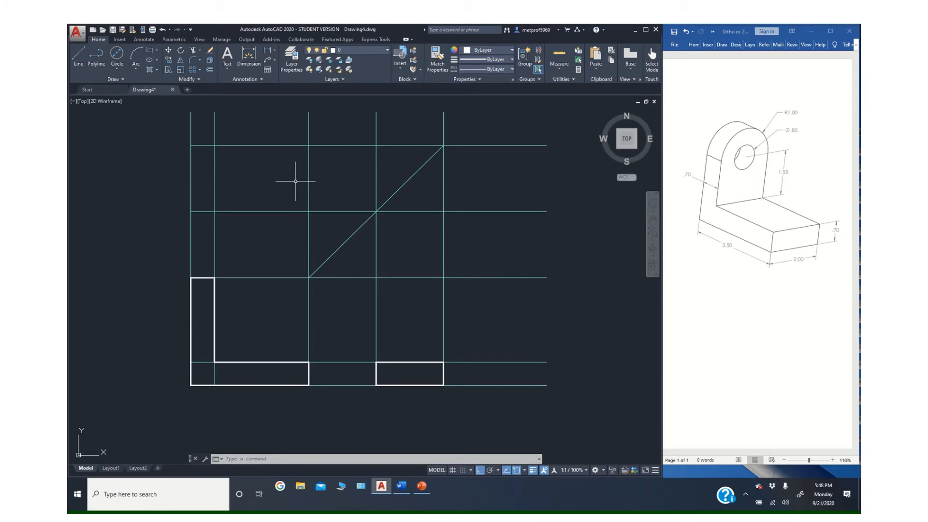
Step: Trace the upright's left, top and right edges above the base in the side view, up to the overall height line
click(87, 61)
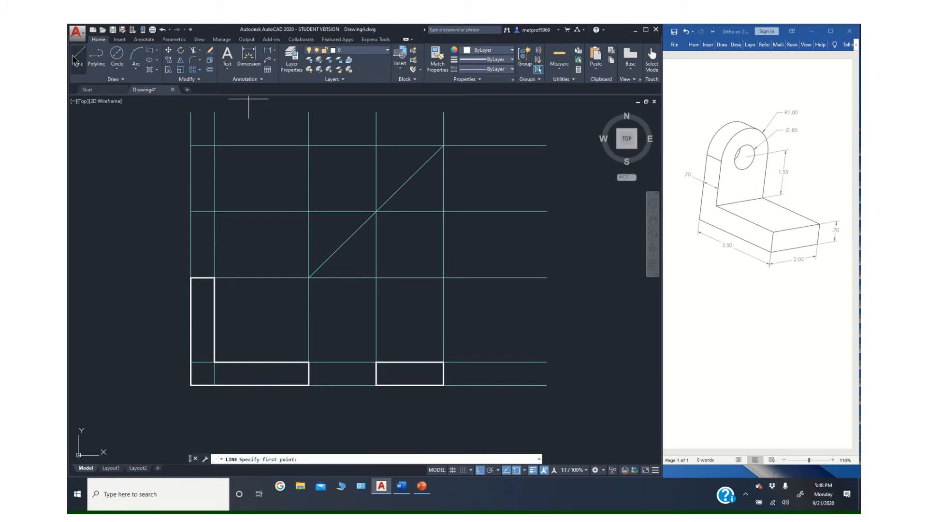
click(376, 361)
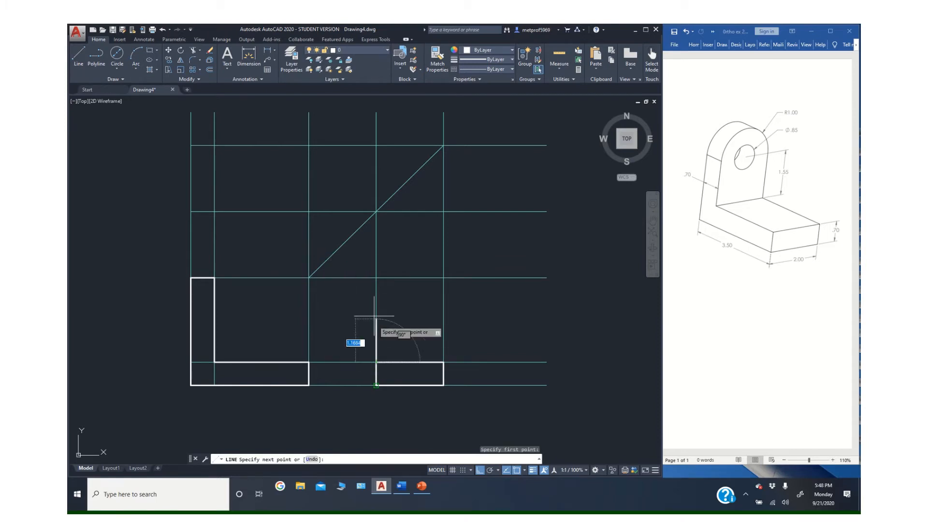
click(376, 277)
click(444, 277)
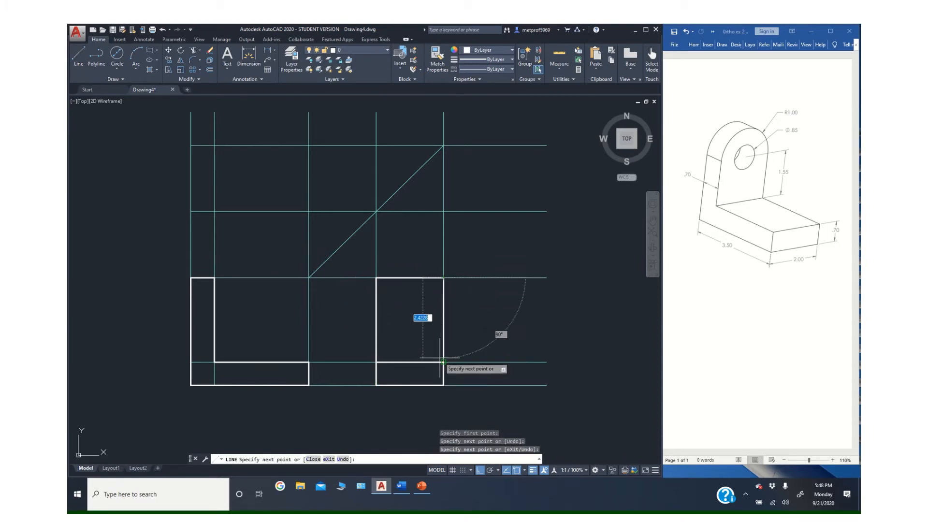
click(444, 361)
key(Return)
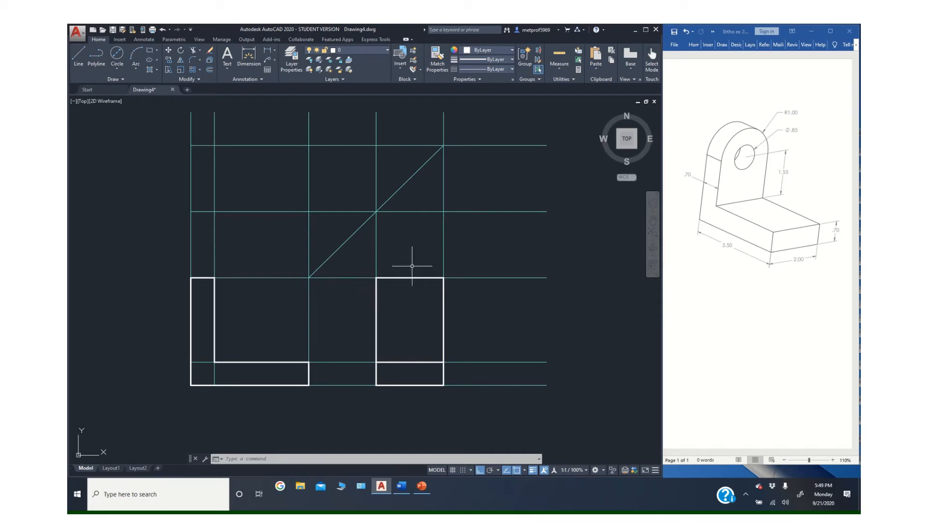
Step: Fillet the upper-left corner of the side view's upright with radius 1
click(193, 60)
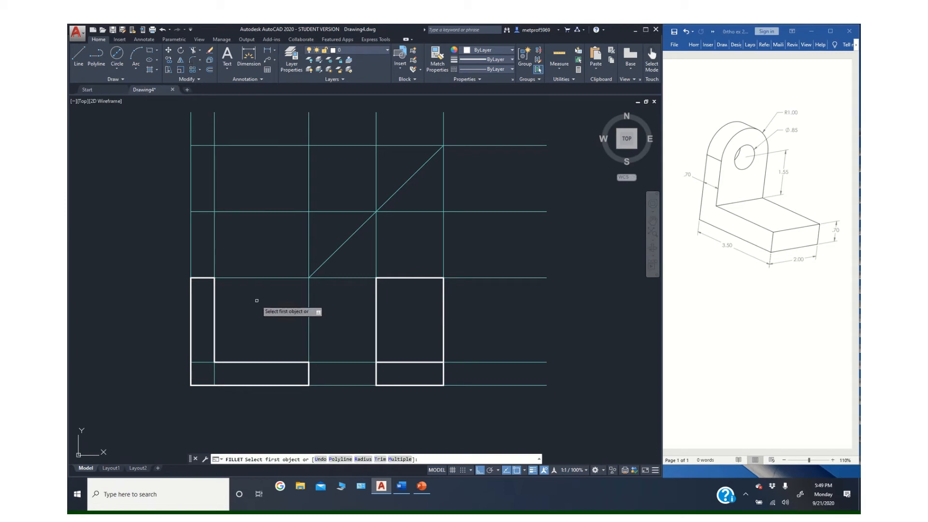
text(r)
key(Return)
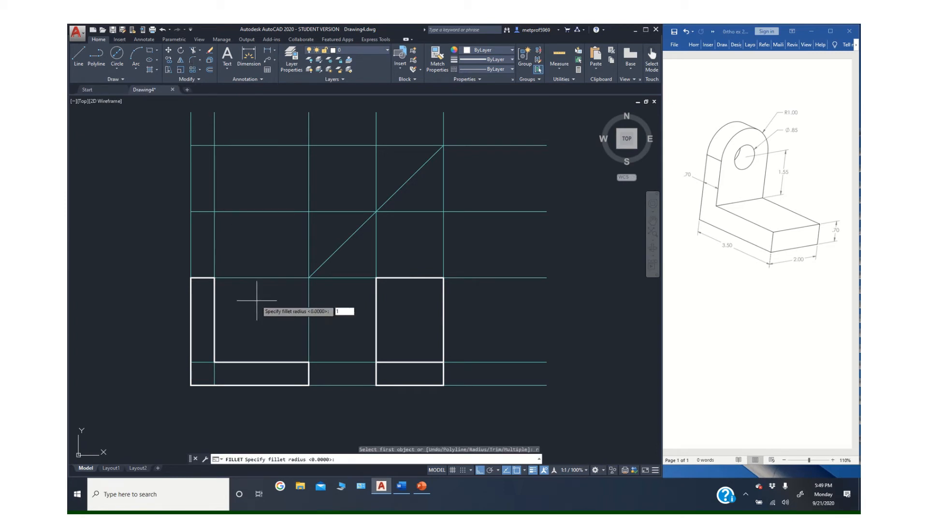
text(1)
key(Return)
click(377, 305)
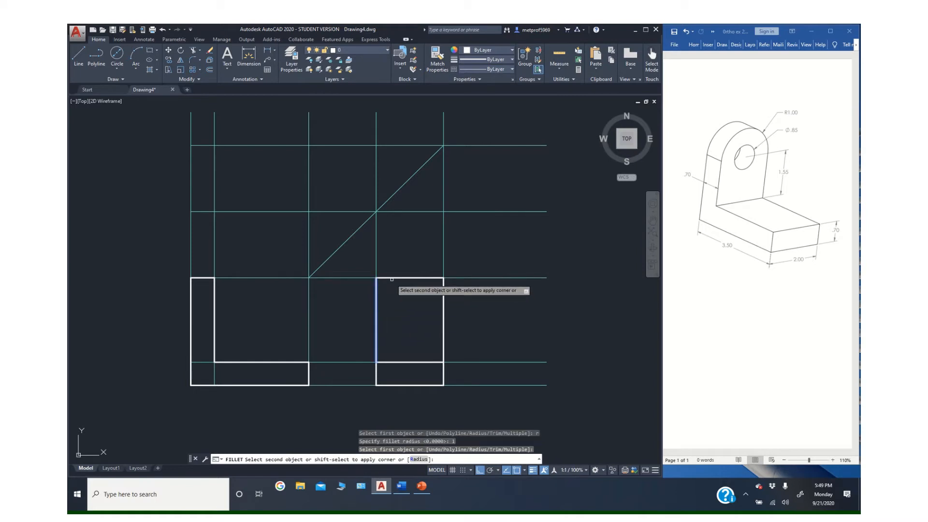
click(392, 278)
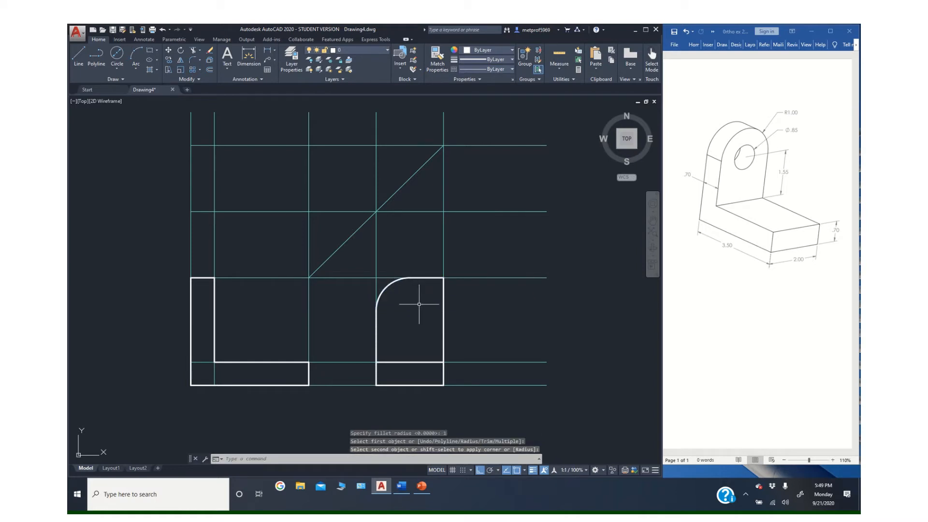
Step: Fillet the upper-right corner of the side view's upright with the same radius to complete the rounded top
key(Return)
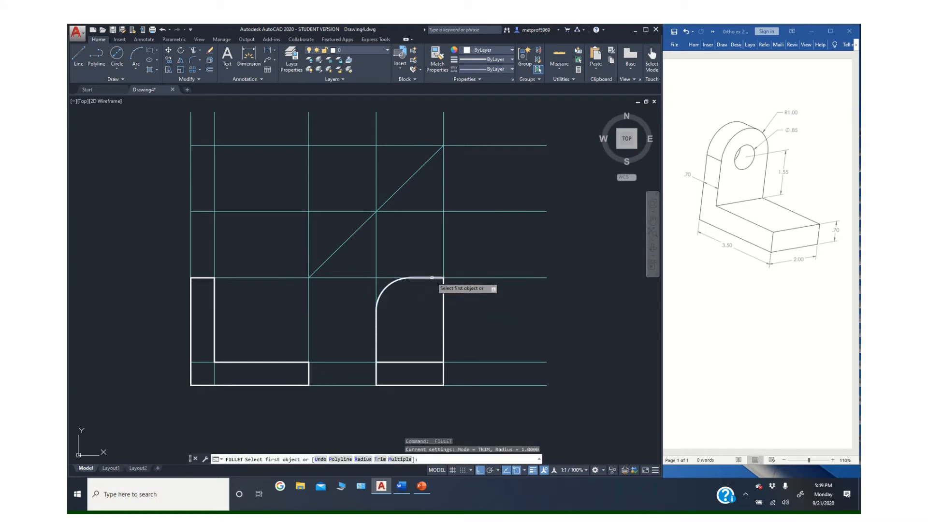
click(437, 279)
click(442, 289)
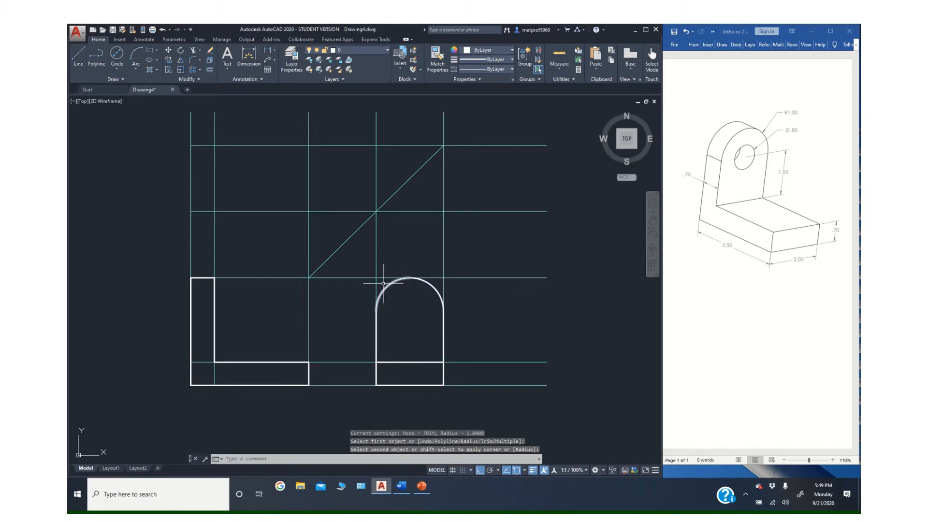
key(Escape)
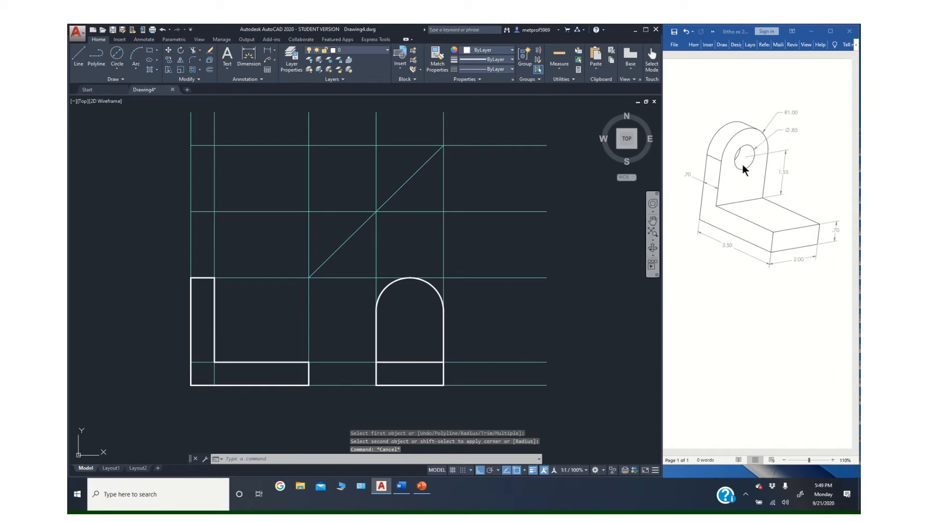
Step: Draw the 0.85 diameter hole circle in the side view, centred on the centre of the rounded top
click(118, 57)
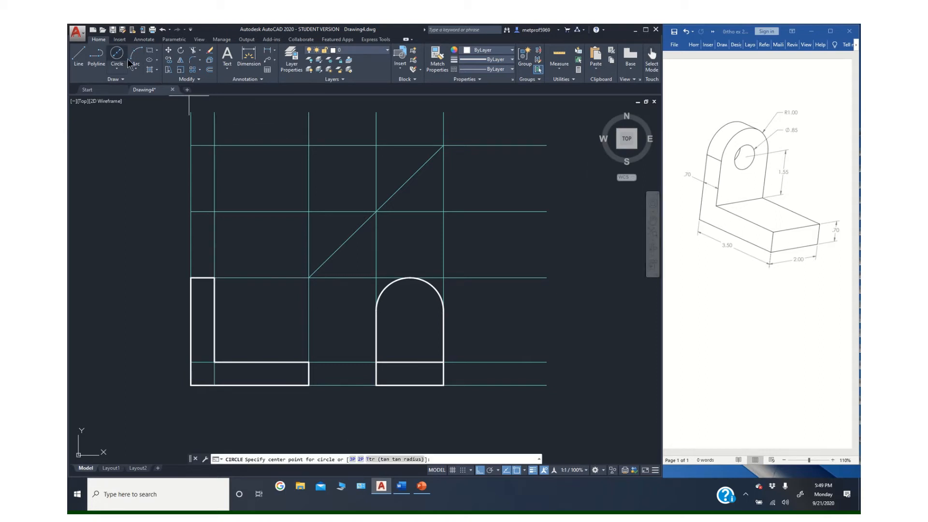
click(410, 310)
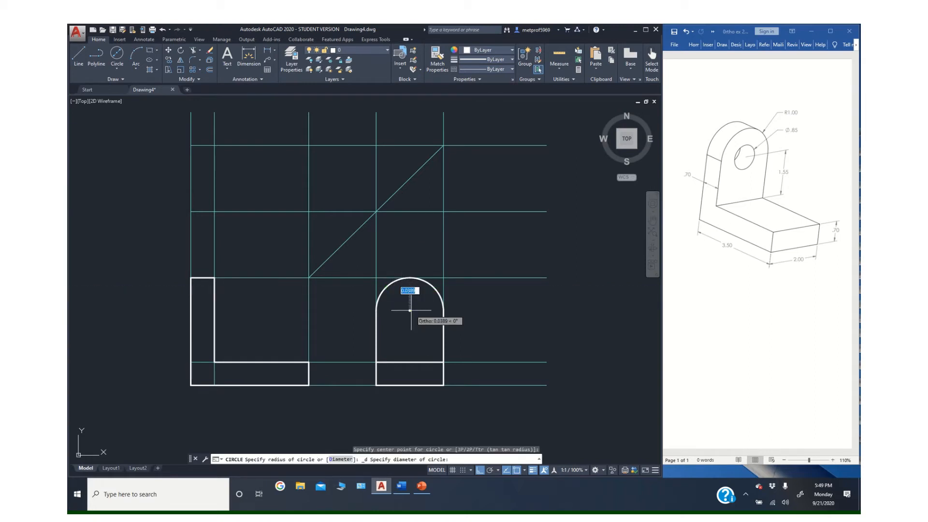
key(d)
key(Return)
text(.85)
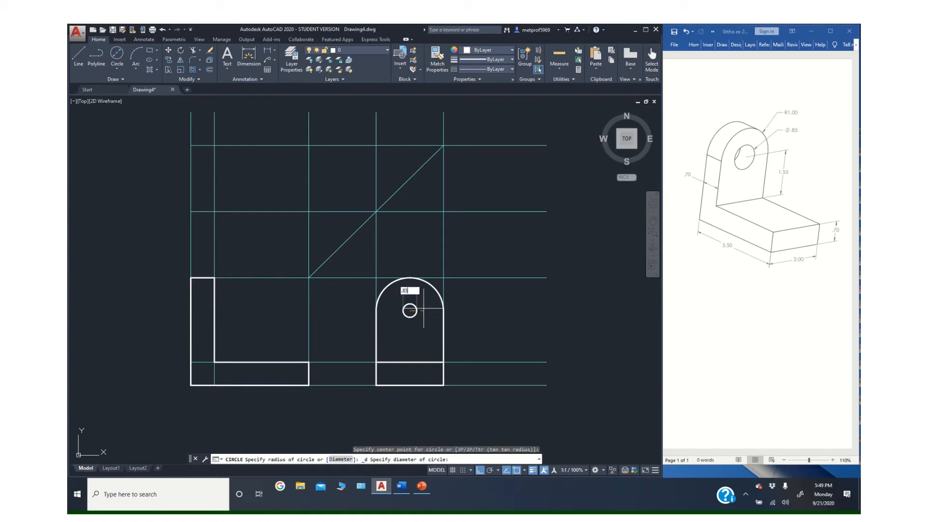
key(Return)
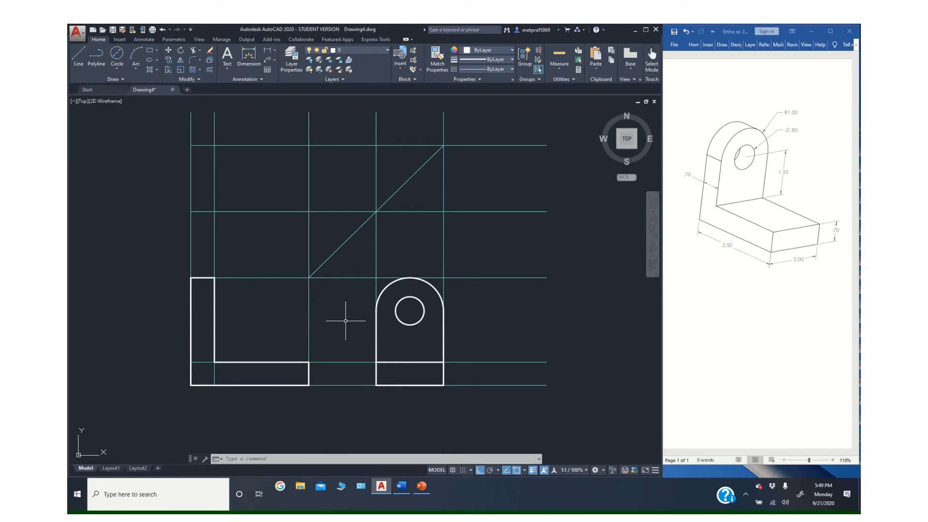
Step: On the construction layer, project horizontal lines from the bottom and top of the side-view hole across past the front view
click(388, 50)
click(366, 80)
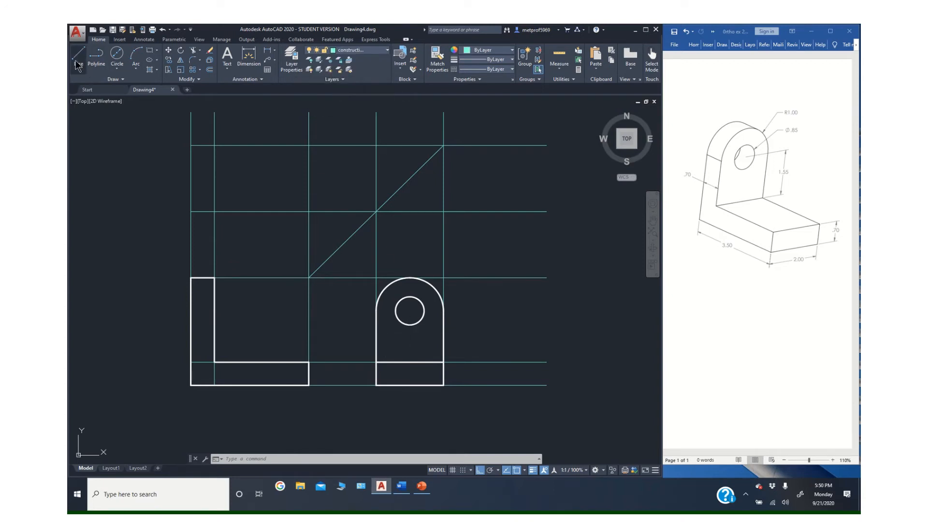
click(79, 56)
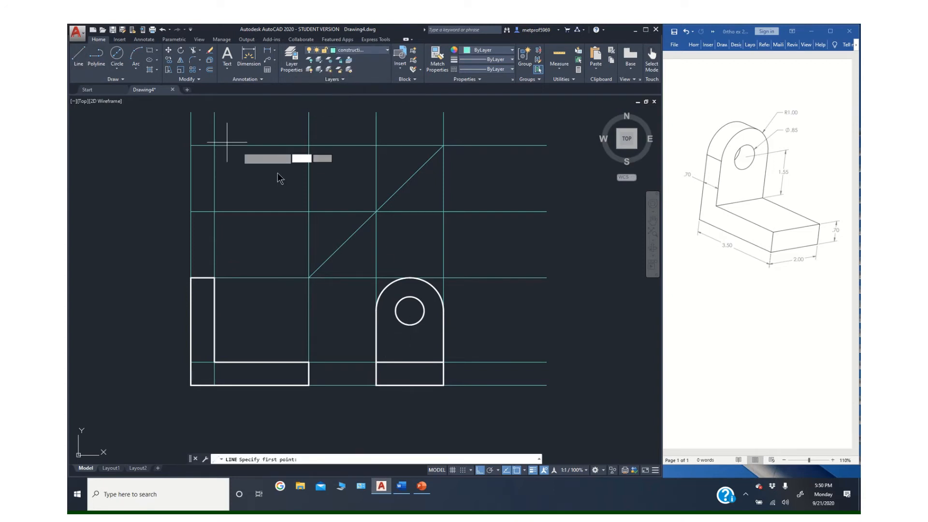
click(410, 311)
click(140, 326)
key(Return)
key(Return)
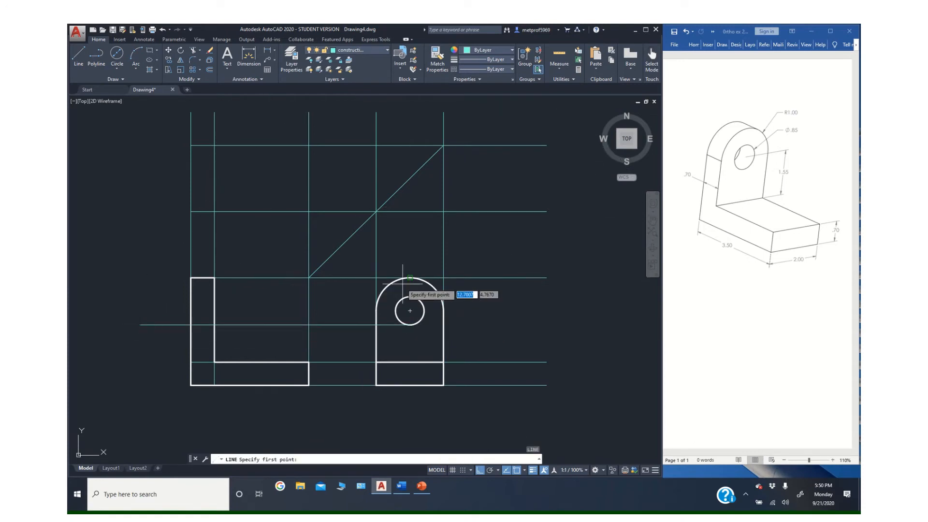
click(410, 296)
click(127, 307)
key(Return)
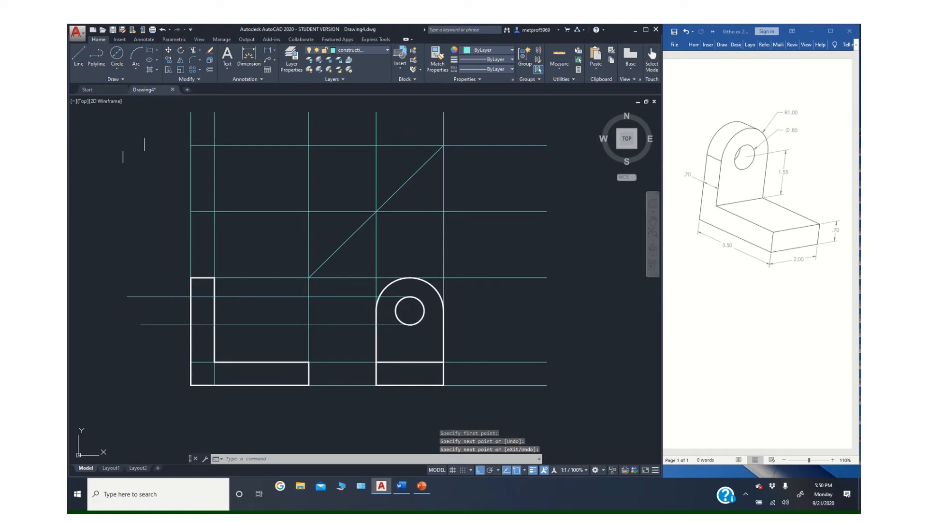
Step: Project a horizontal construction line from the centre of the side-view hole across past the front view
click(78, 54)
click(410, 311)
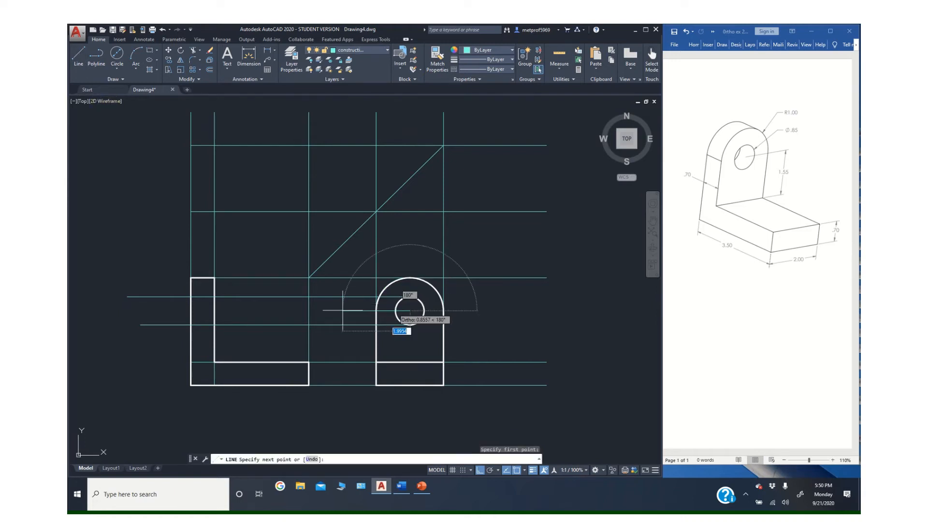
click(110, 311)
key(Return)
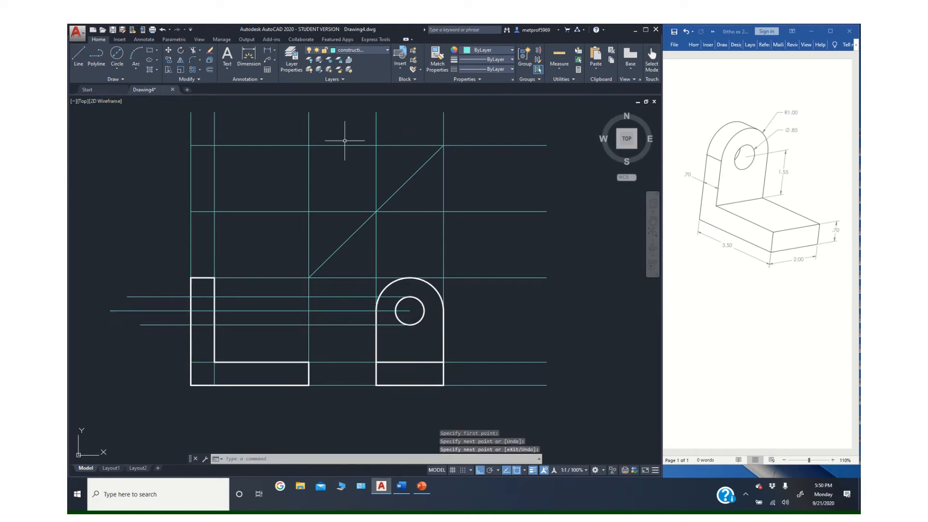
Step: On the hidden layer, draw the hole's top and bottom edges across the upright's thickness in the front view
click(387, 51)
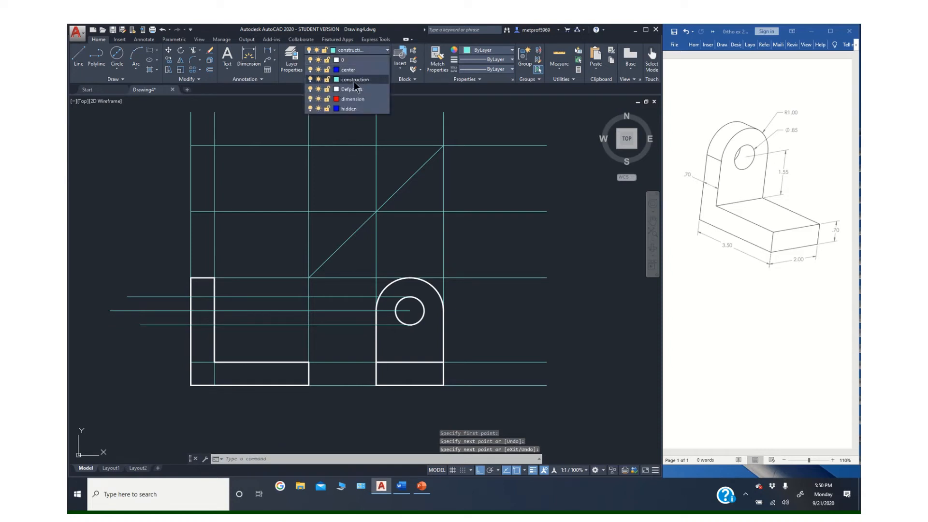
click(353, 108)
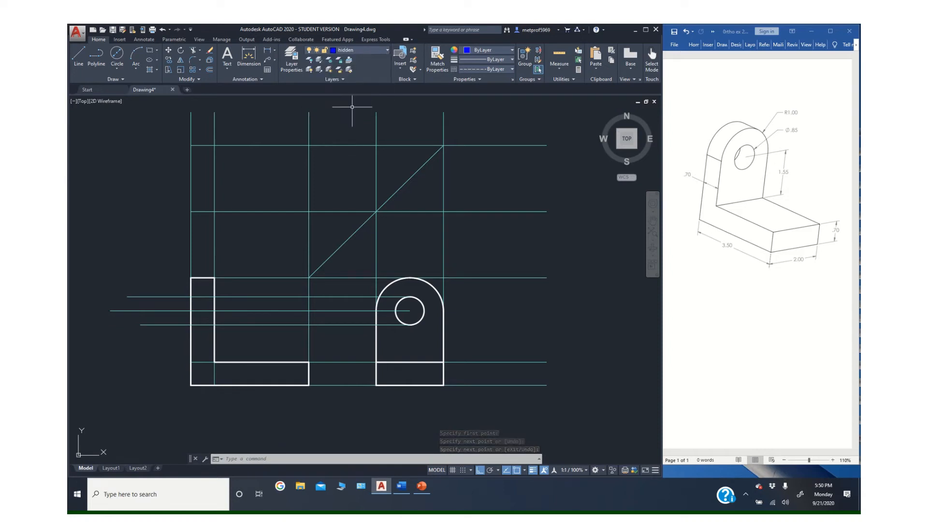
click(78, 55)
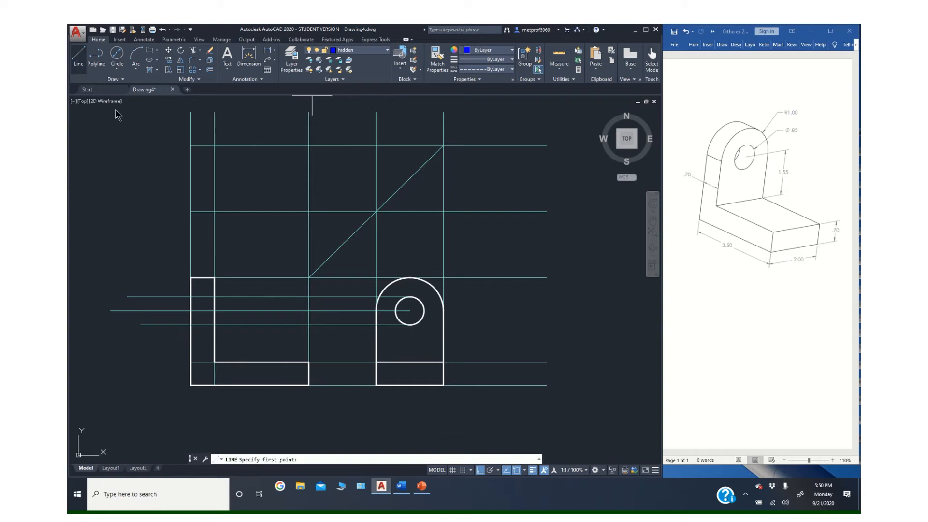
click(192, 297)
click(215, 297)
key(Return)
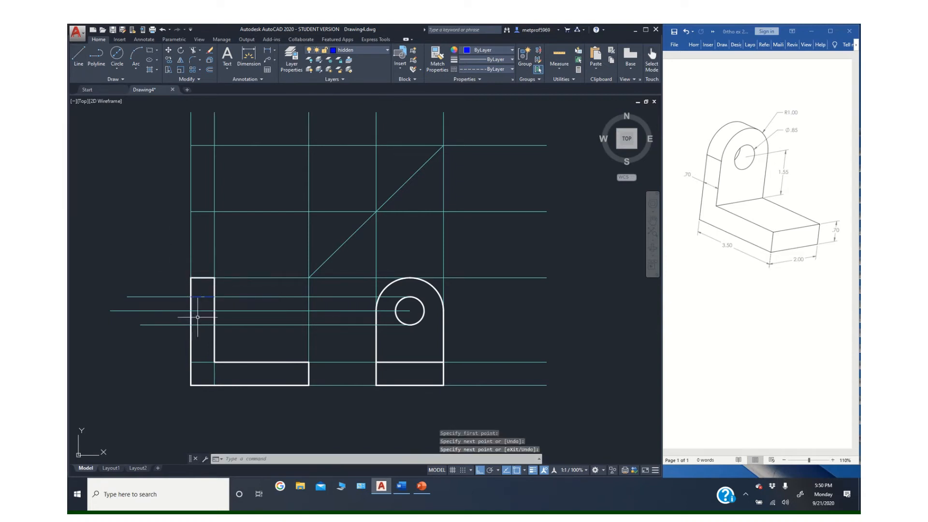
key(Return)
click(141, 324)
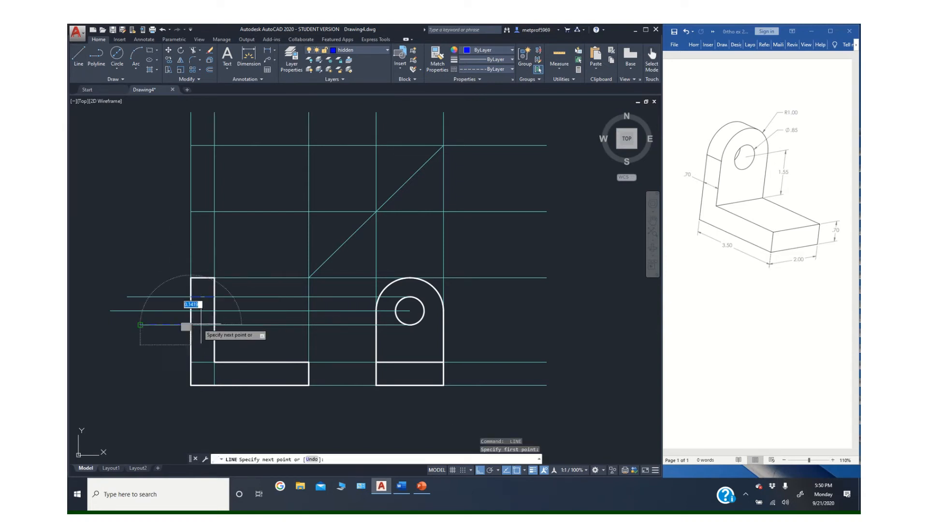
click(214, 325)
key(Return)
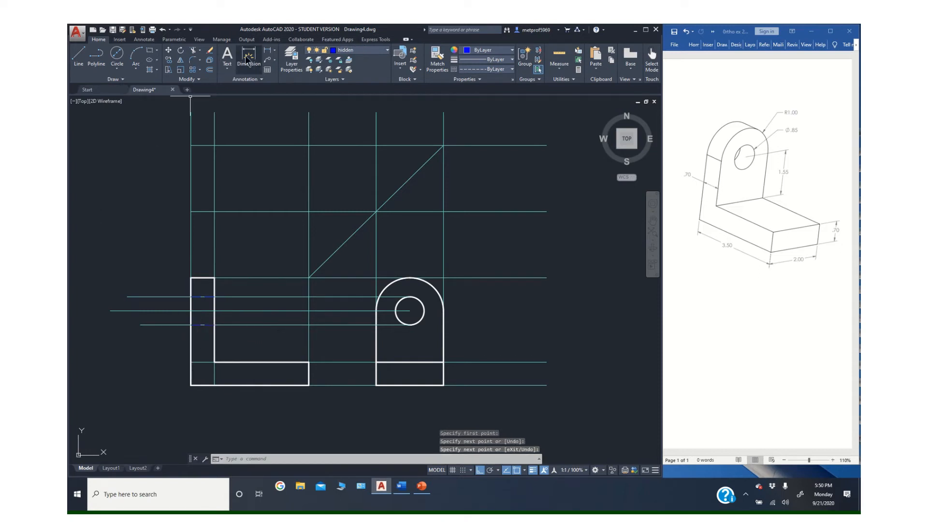
Step: Change the hidden layer's colour to magenta
click(292, 59)
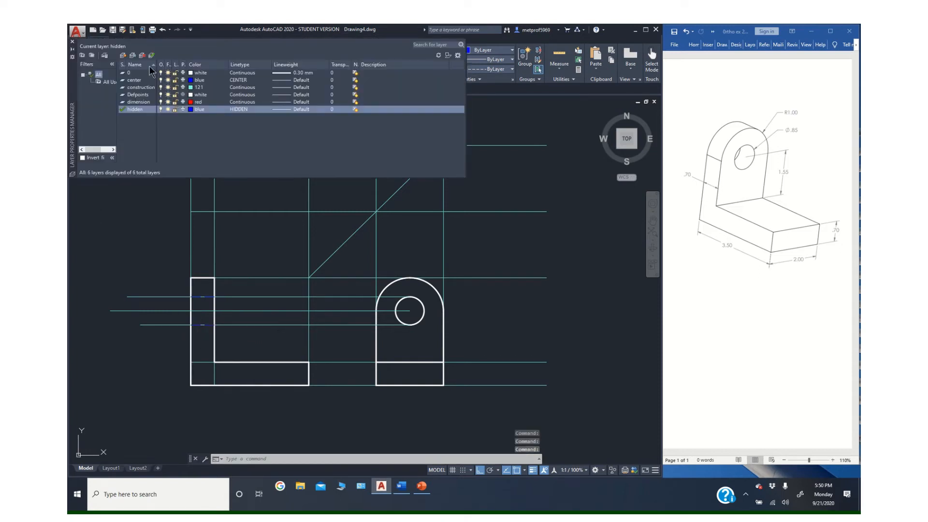
click(200, 109)
click(436, 272)
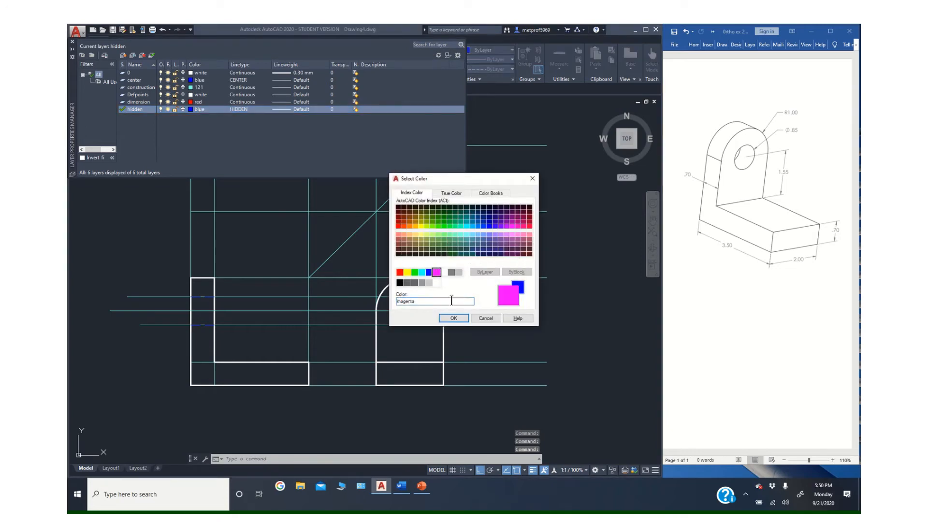
click(454, 318)
click(72, 42)
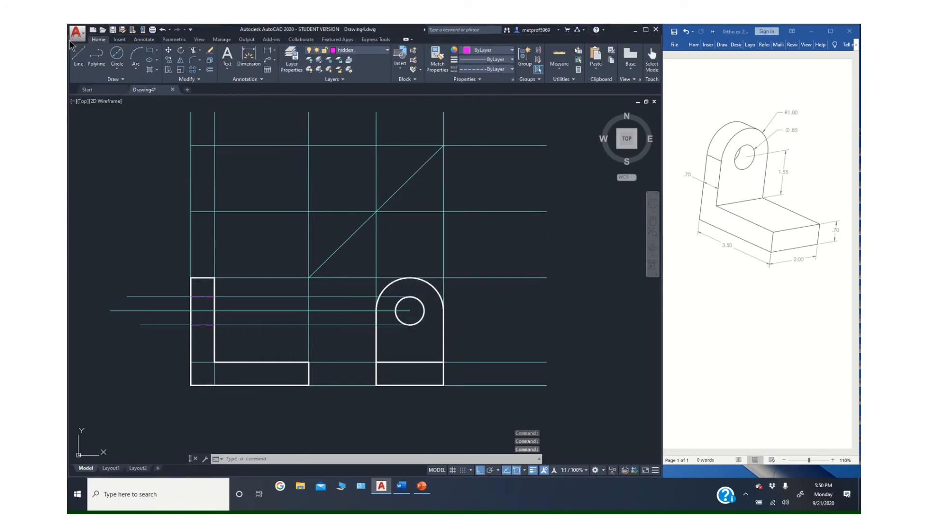
key(Escape)
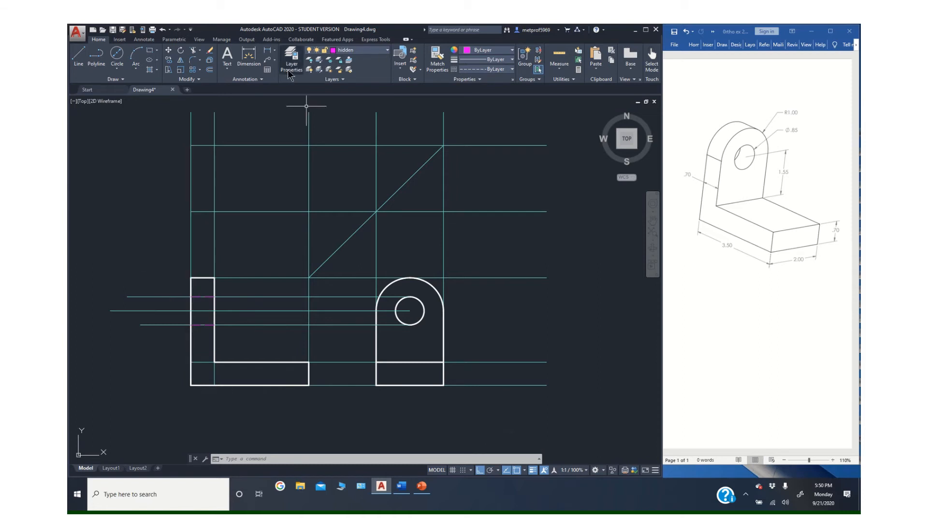
Step: Offset the vertical construction lines along the upright's two sides in the front view outward by 0.5
click(210, 69)
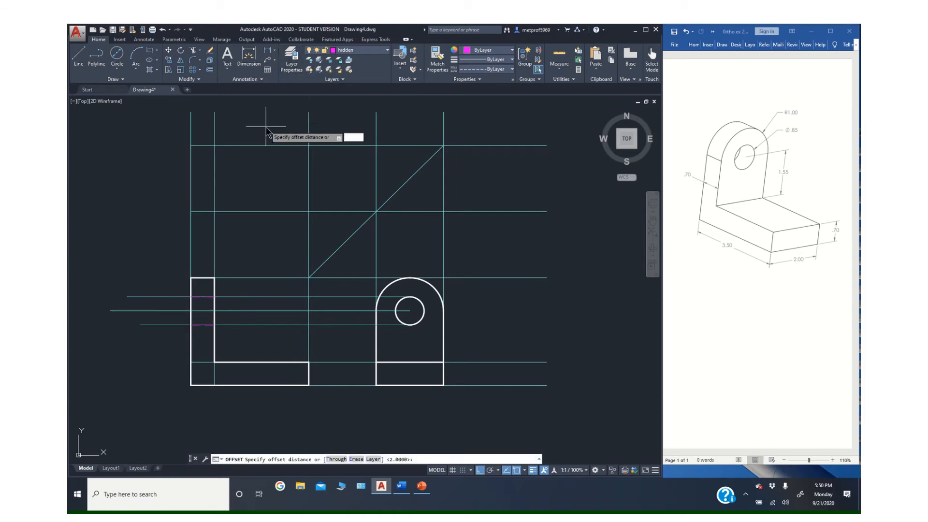
key(Return)
click(191, 236)
click(182, 241)
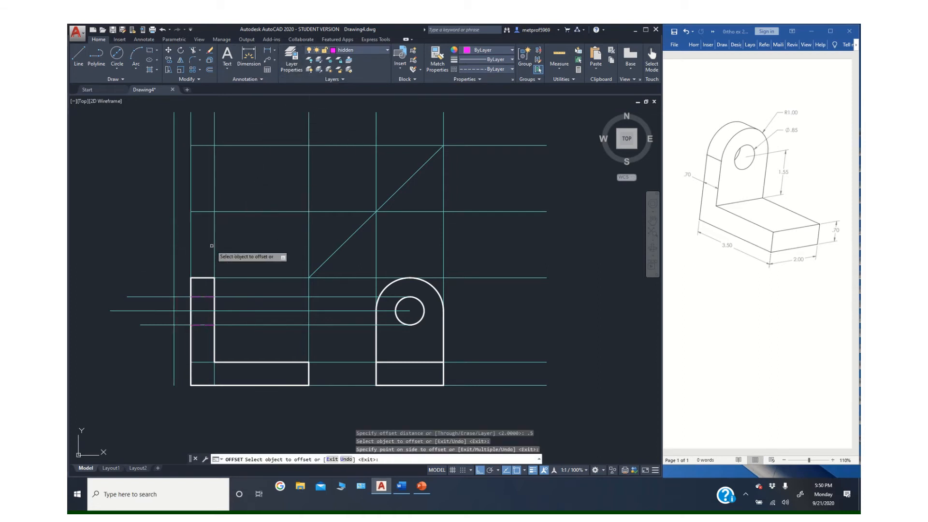
click(214, 244)
click(237, 271)
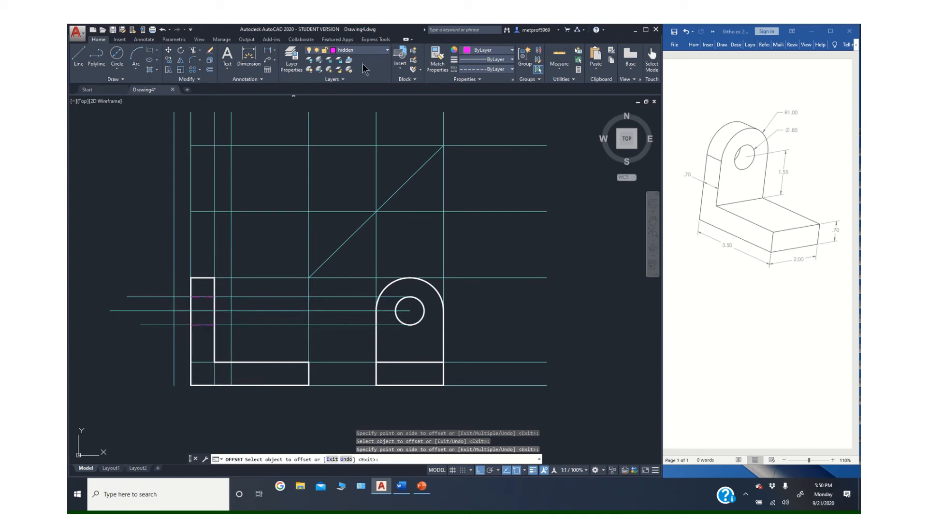
Step: On the center layer, draw the hole's horizontal centerline in the front view between the two outer offset lines
click(381, 50)
click(341, 67)
click(76, 55)
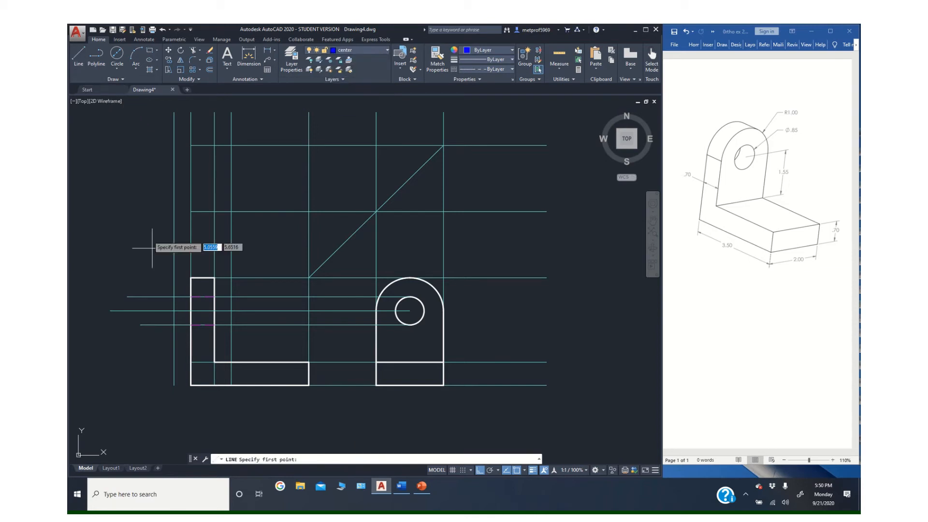
click(175, 310)
click(231, 311)
key(Return)
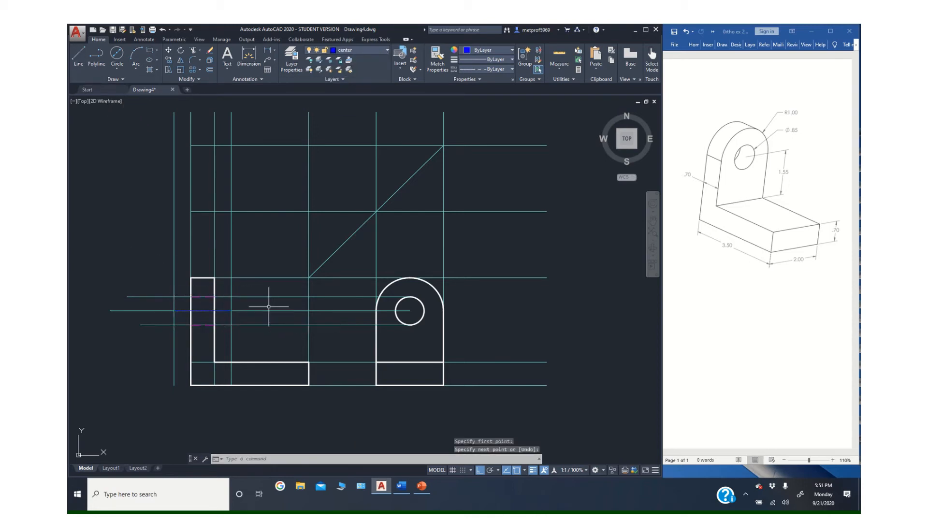
Step: Erase the two vertical offset lines and the three horizontal hole projection lines
click(210, 50)
click(172, 303)
click(173, 303)
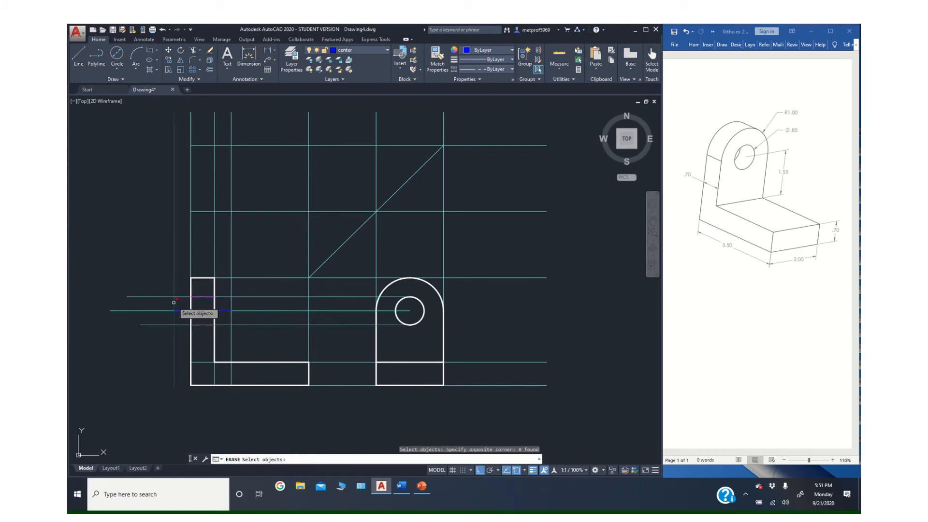
click(174, 303)
click(215, 296)
click(210, 296)
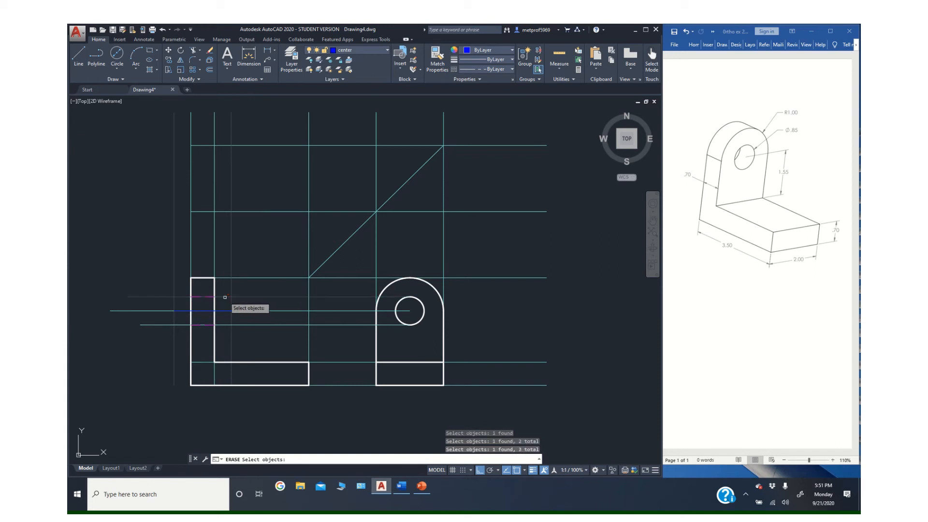
click(210, 323)
click(165, 311)
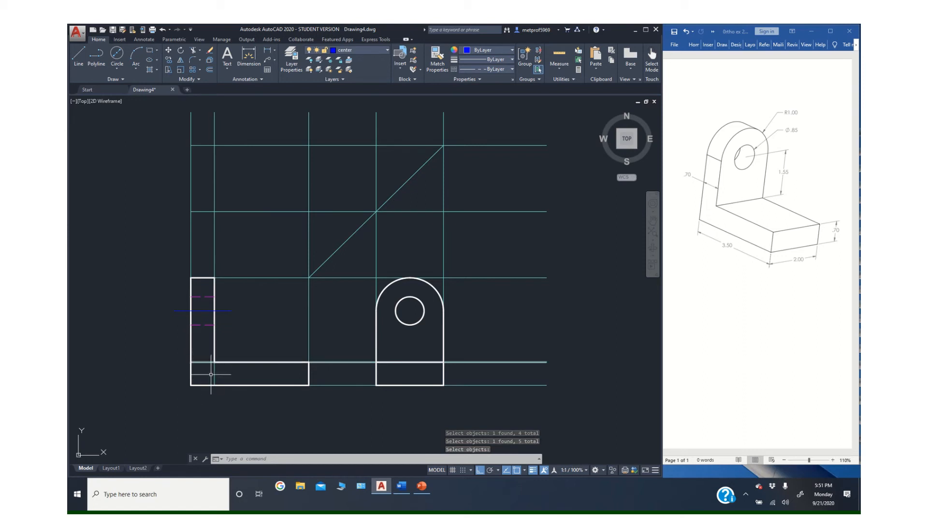
Step: Erase the horizontal construction line at the base's top and the vertical one along the upright's inner face
click(210, 51)
click(213, 369)
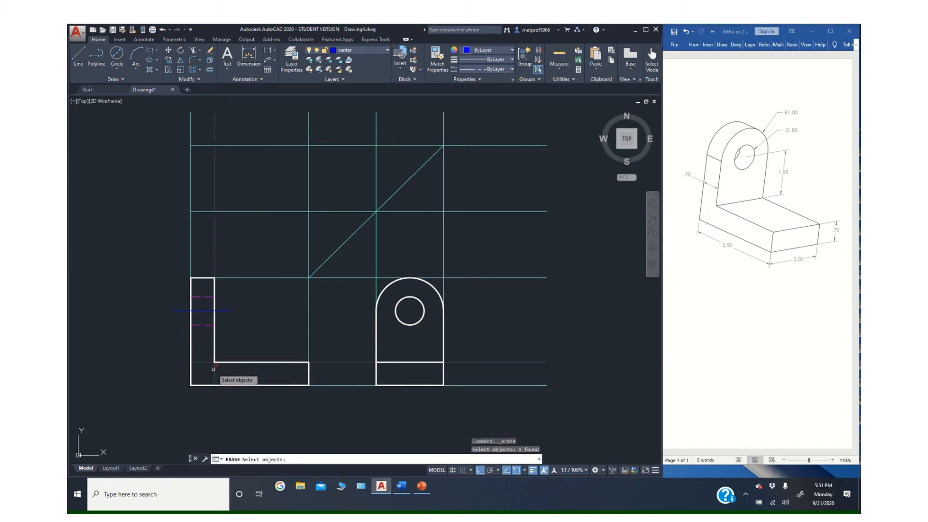
click(190, 353)
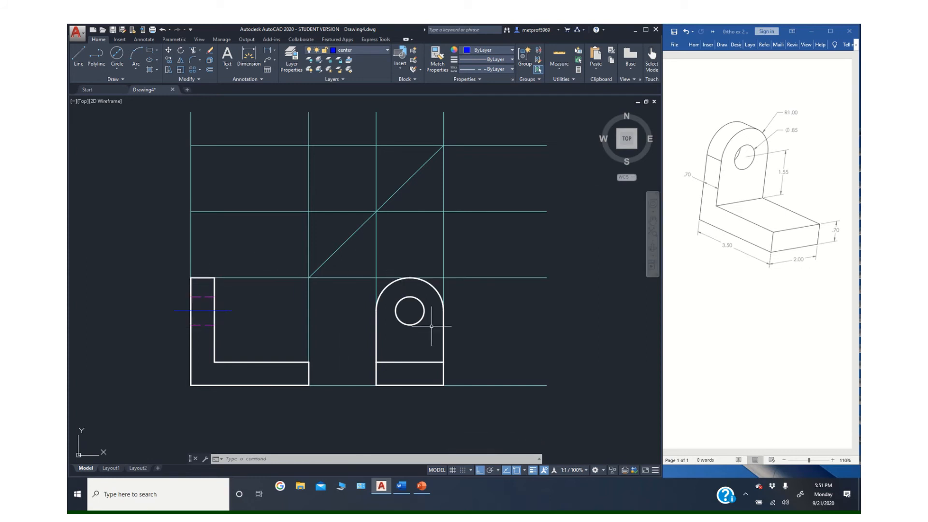
Step: Add a center mark to the hole circle in the side view
click(144, 39)
click(344, 56)
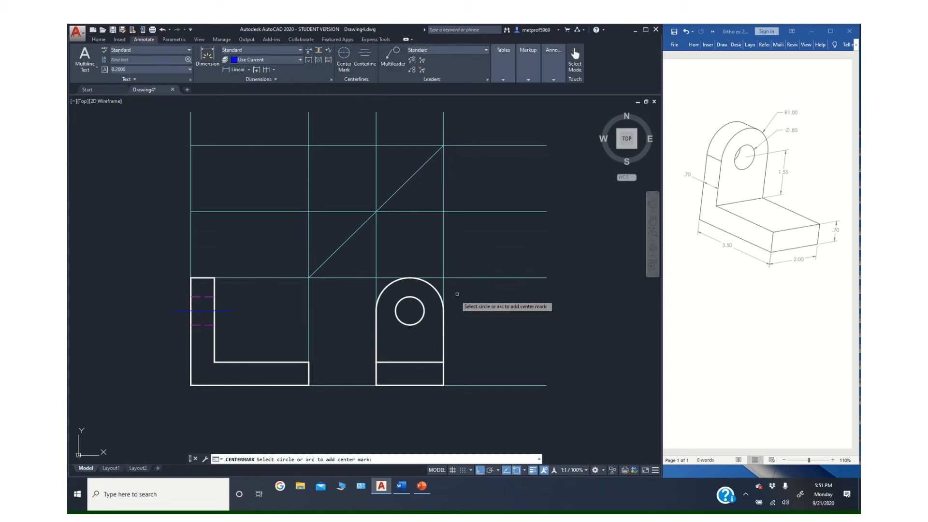
click(425, 303)
key(Return)
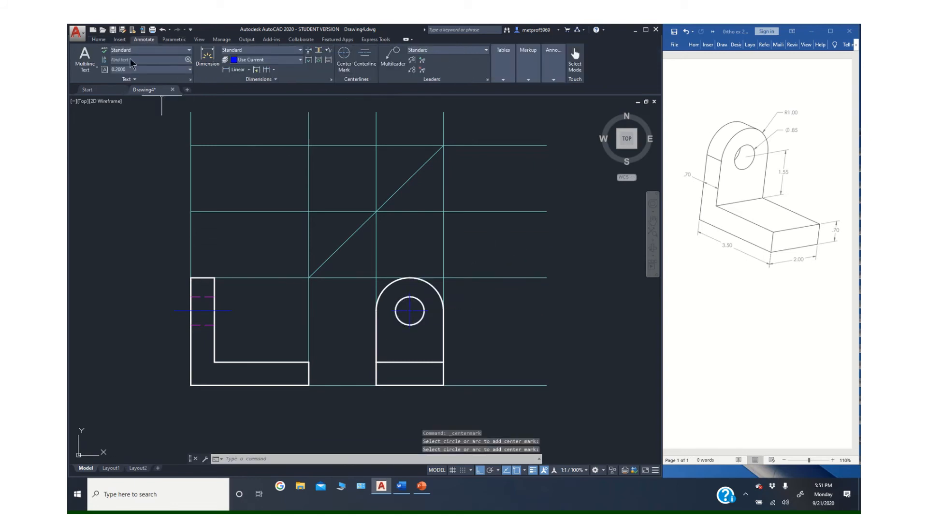
click(98, 40)
middle_drag(321, 223, 334, 245)
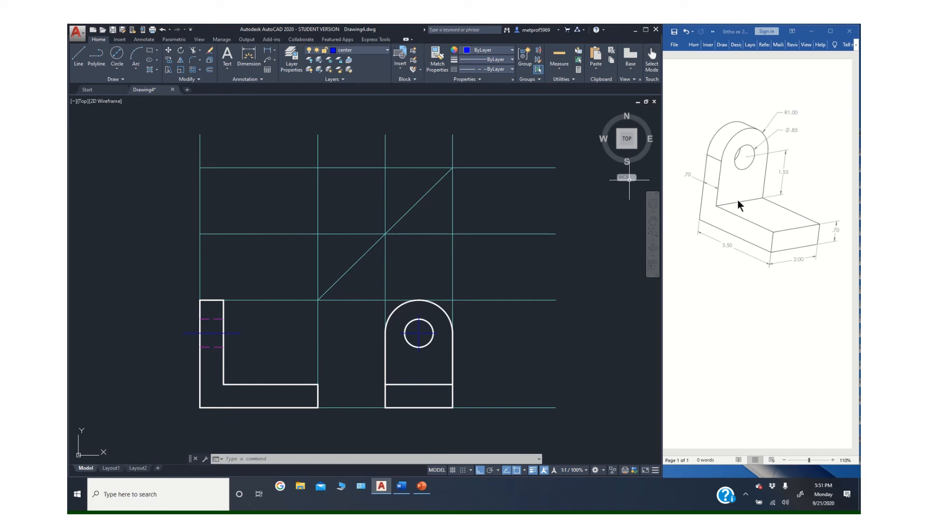
click(388, 51)
click(348, 59)
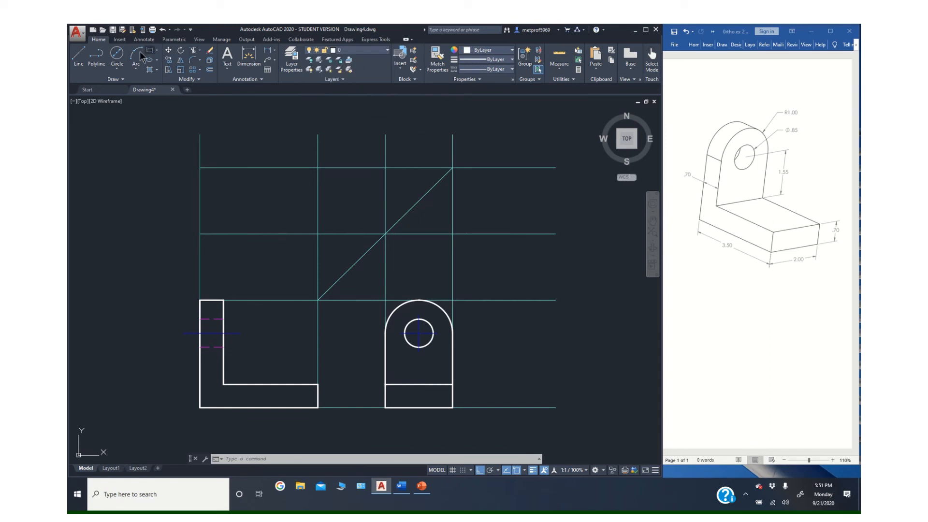
click(78, 54)
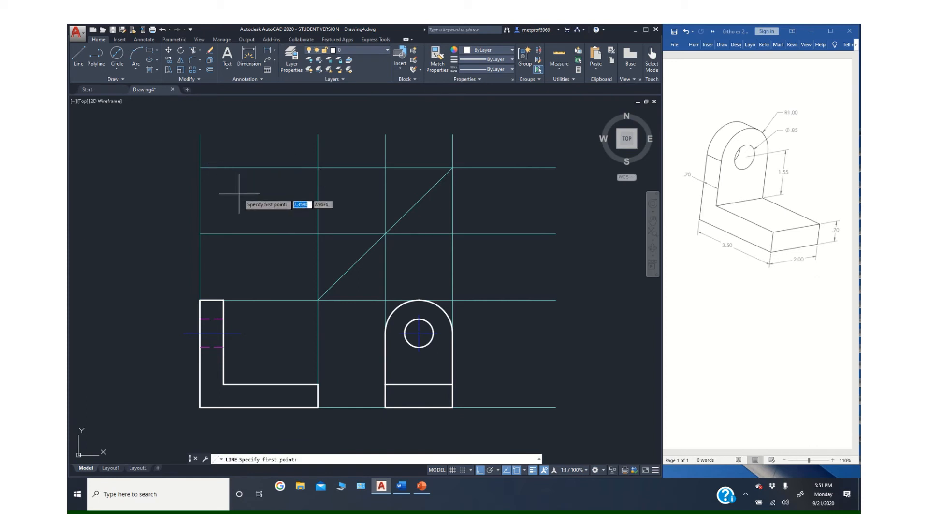
key(Escape)
Step: On the construction layer, project a vertical line from the front-view upright's upper-right corner up through the top view area
click(381, 51)
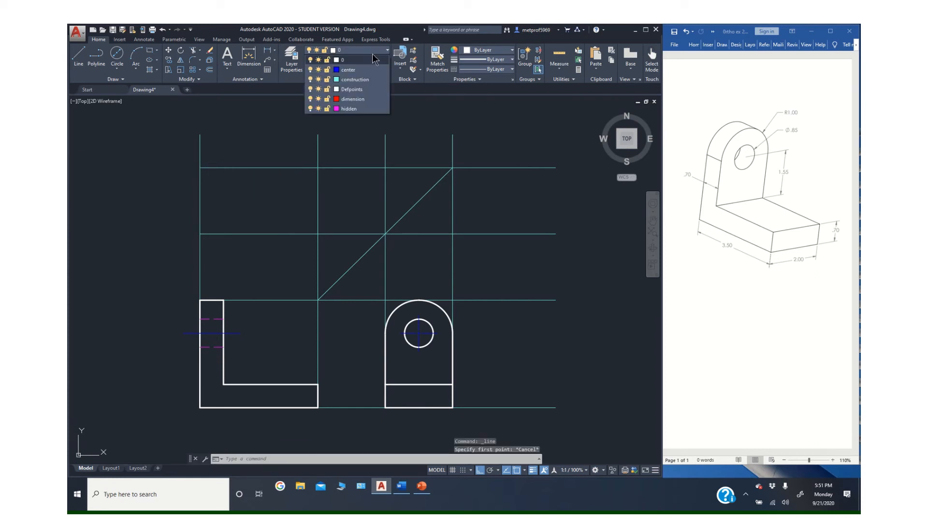
click(355, 79)
click(79, 55)
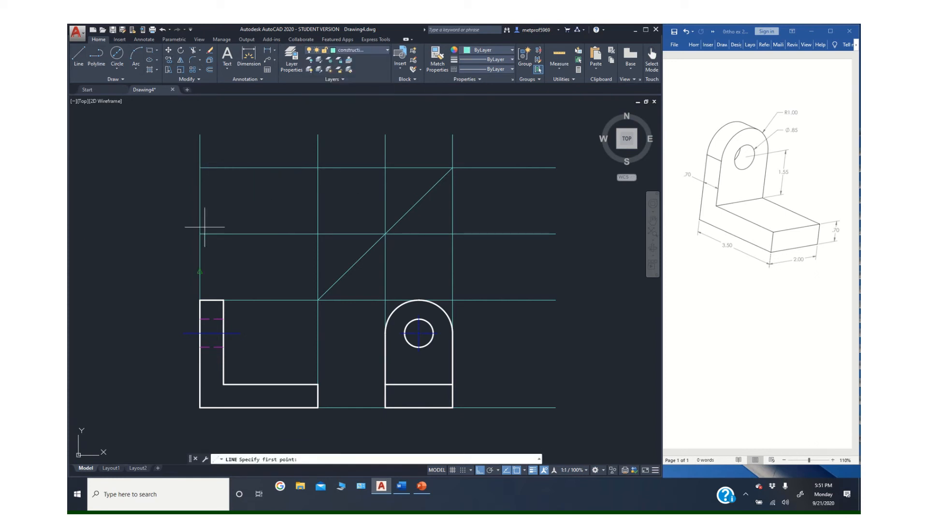
click(223, 300)
click(223, 143)
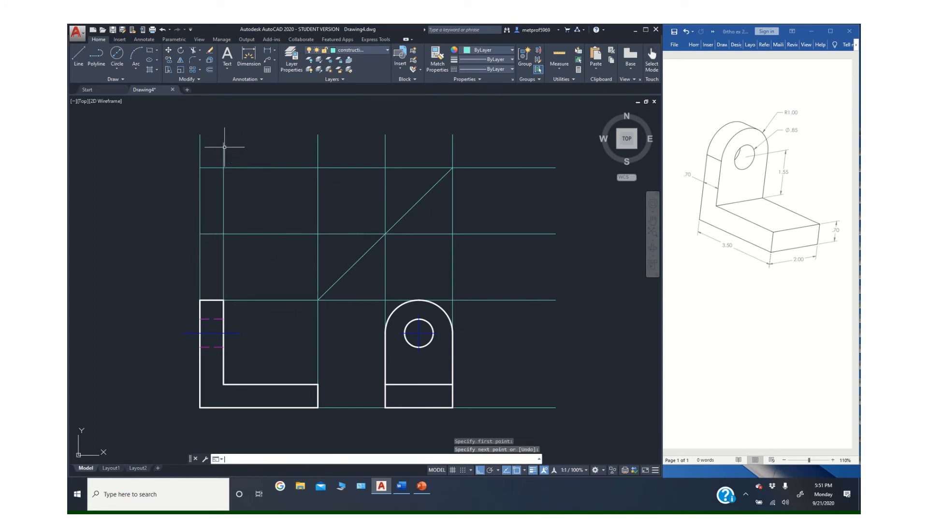
key(Return)
Step: On layer 0, draw the base's rectangle in the top view along the construction lines, from the upright's inner face to the bracket's end
click(387, 51)
click(359, 62)
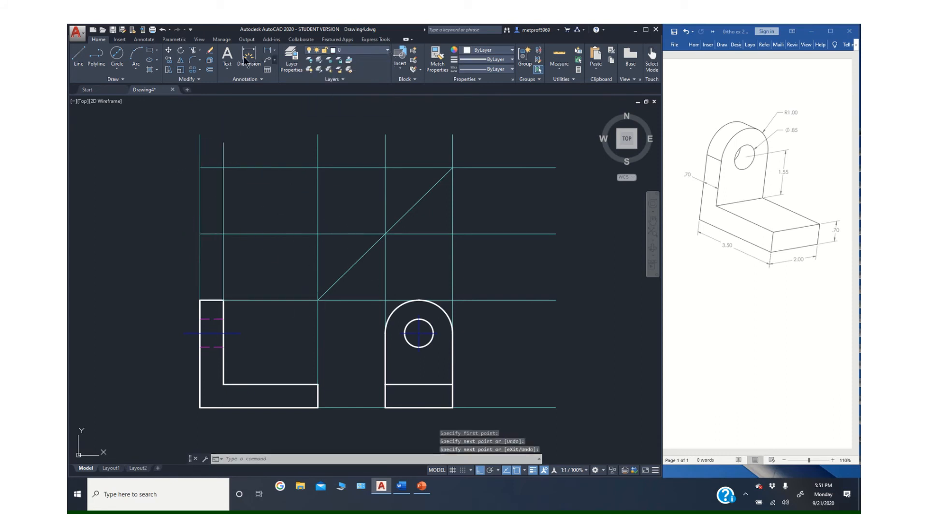
click(79, 54)
click(224, 167)
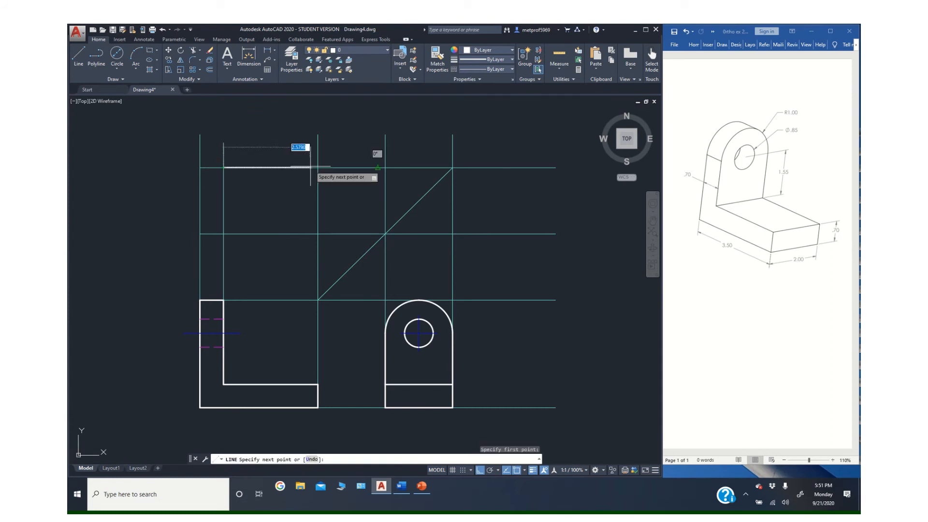
click(318, 167)
click(318, 234)
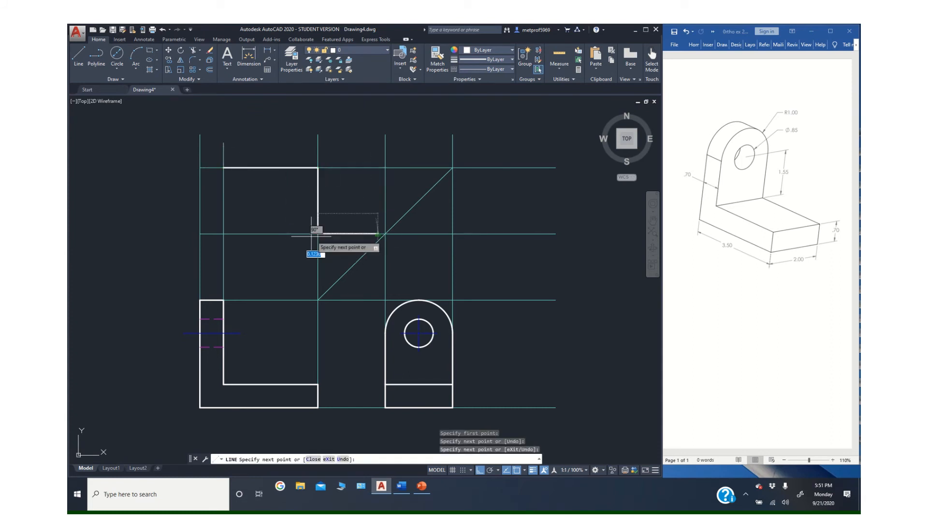
click(223, 234)
click(223, 168)
key(Return)
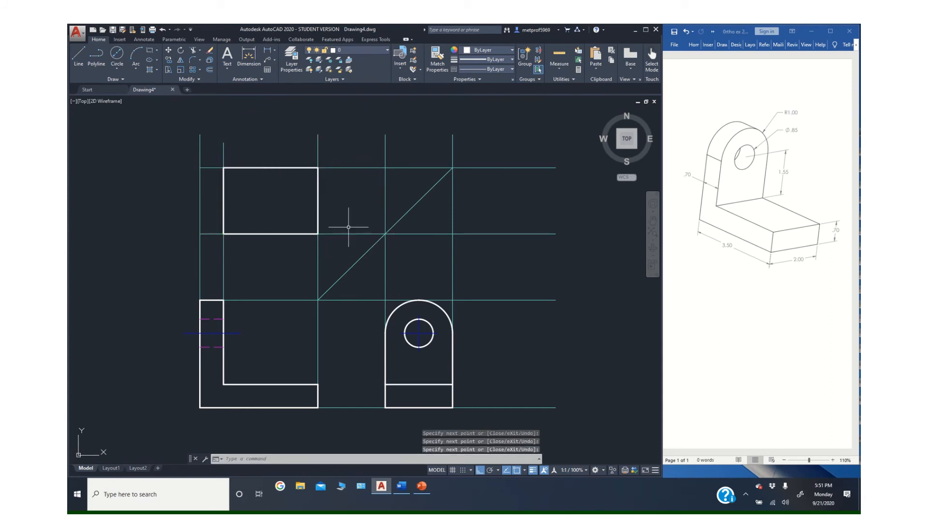
click(253, 208)
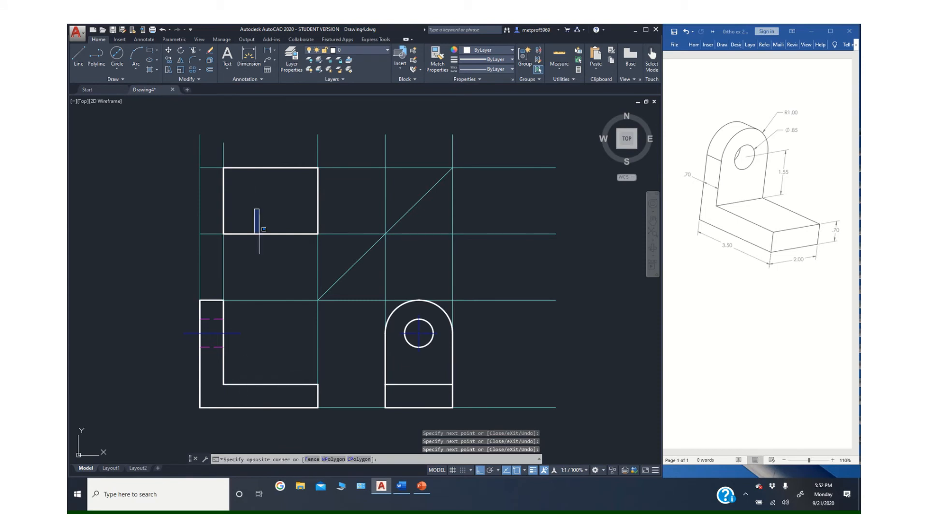
key(Escape)
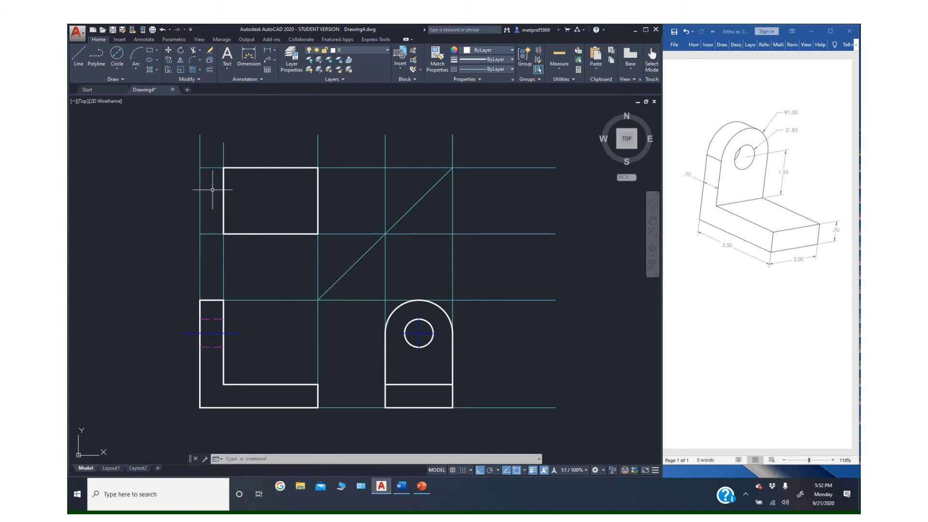
Step: Outline the upright in the top view with three lines from the base rectangle's upper-left corner around to its lower-left corner
click(75, 62)
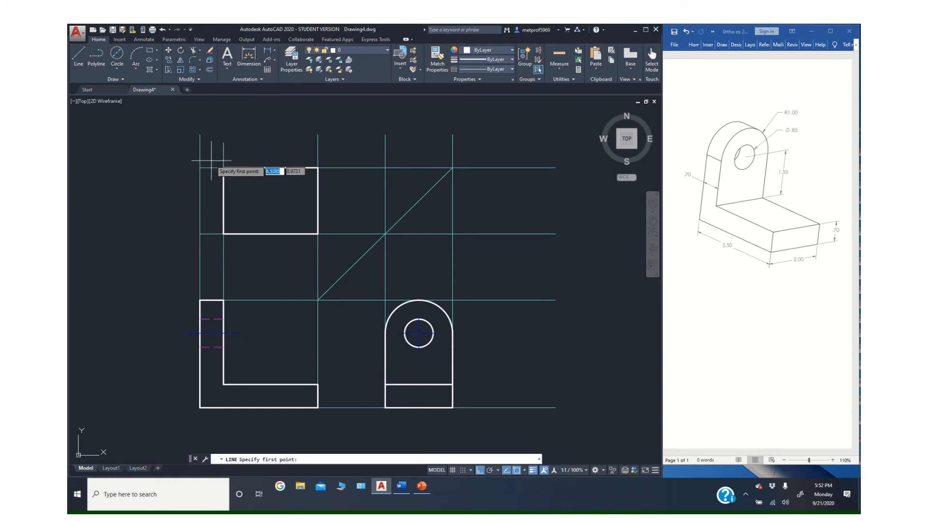
click(224, 168)
click(200, 168)
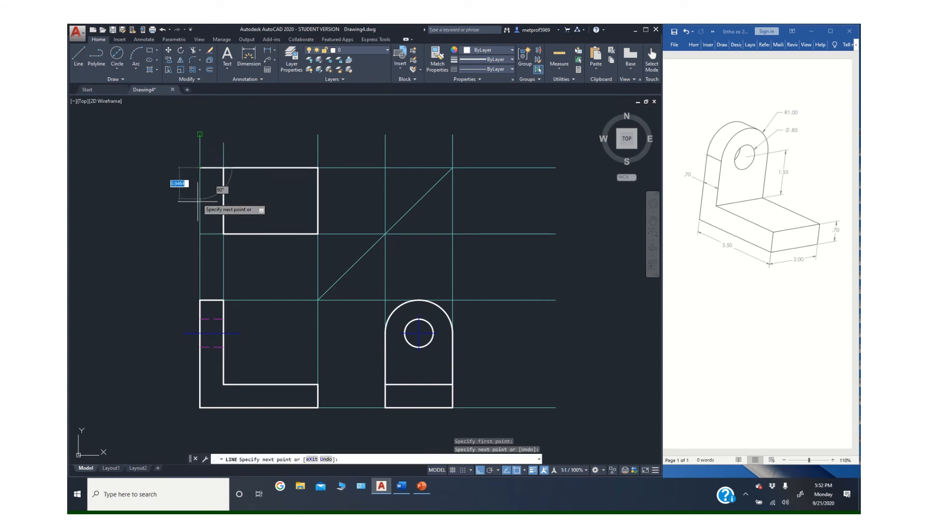
click(200, 234)
click(223, 234)
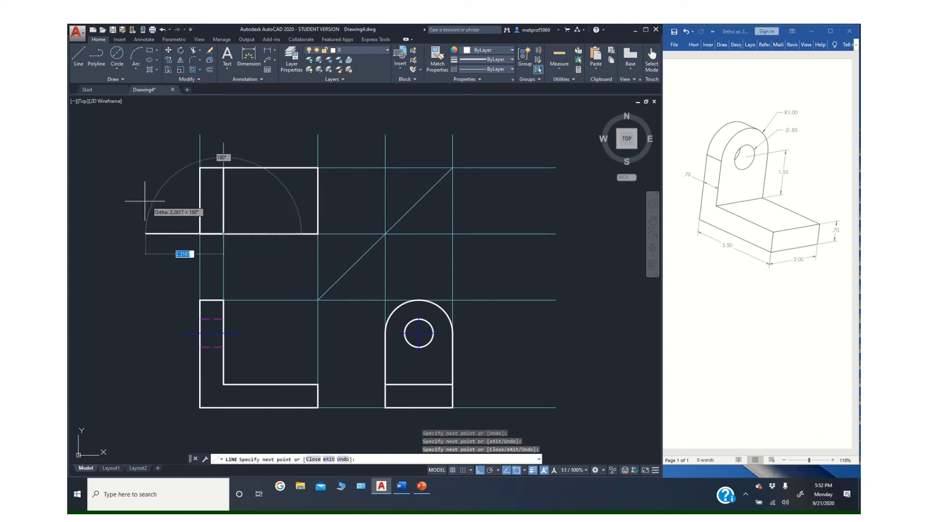
key(Return)
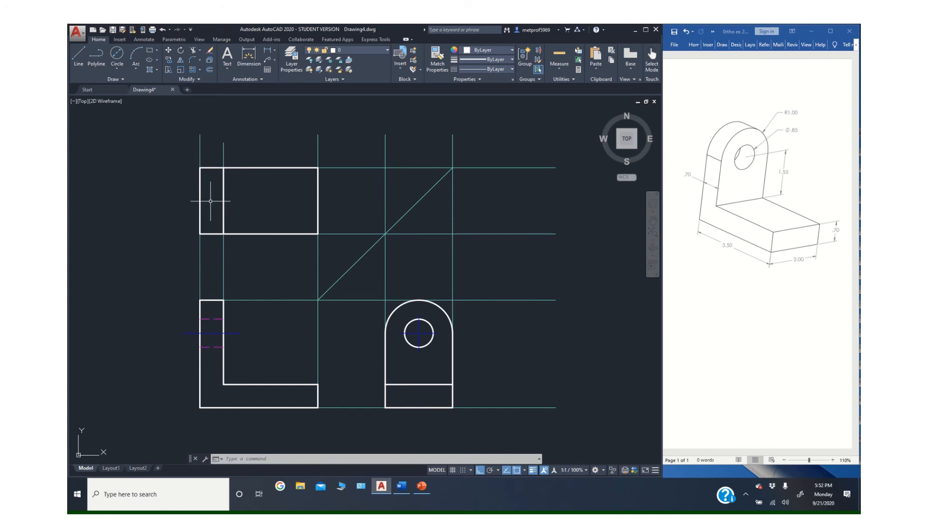
Step: On the construction layer, project a vertical line from the side-view hole's center up past the miter line
click(375, 50)
click(348, 74)
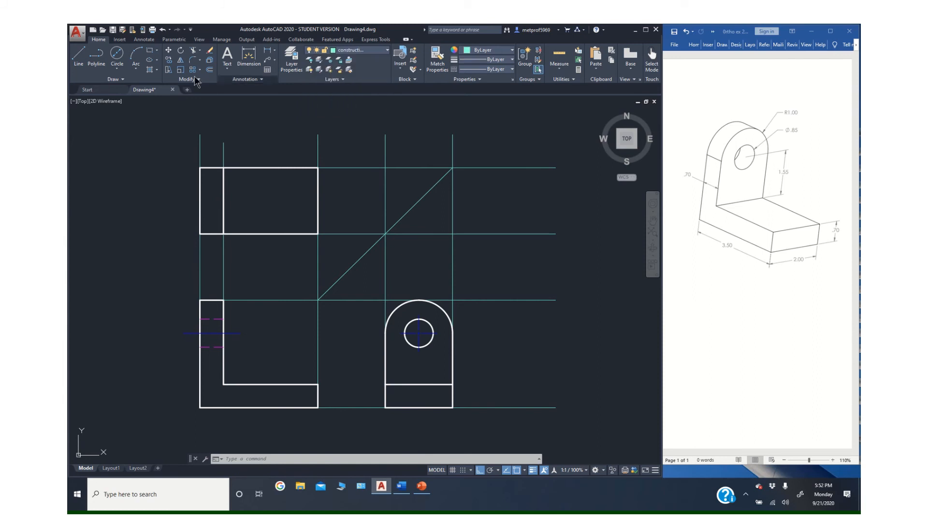
click(80, 59)
click(419, 333)
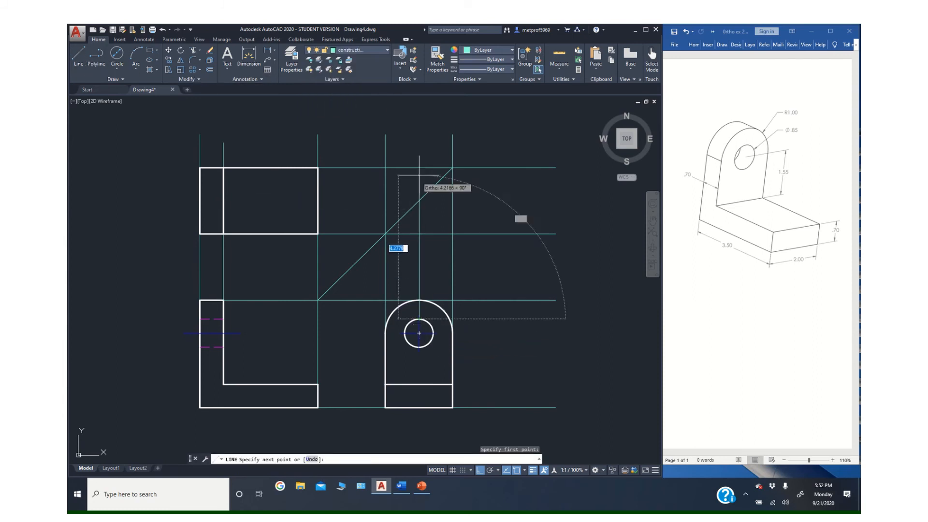
click(419, 140)
key(Return)
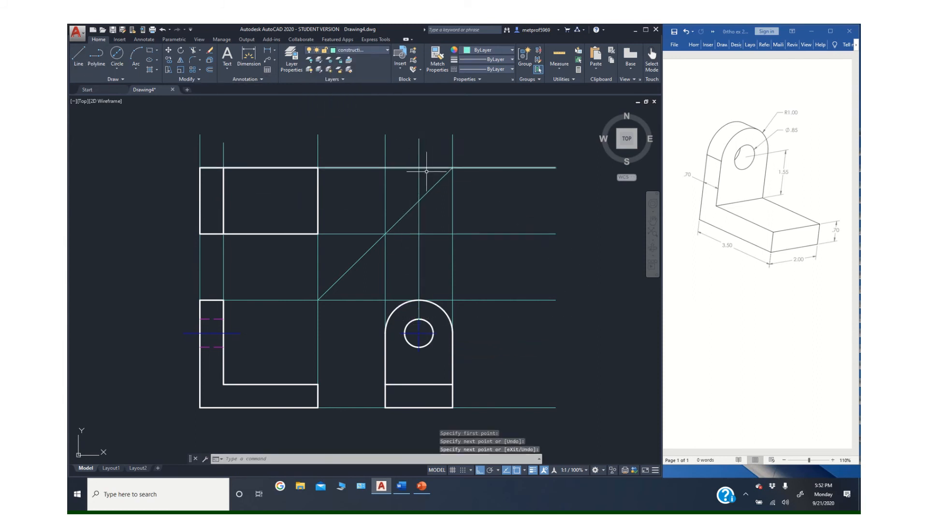
Step: Draw a horizontal construction line from the hole projection's intersection with the miter line across and beyond the top view
click(78, 66)
click(419, 200)
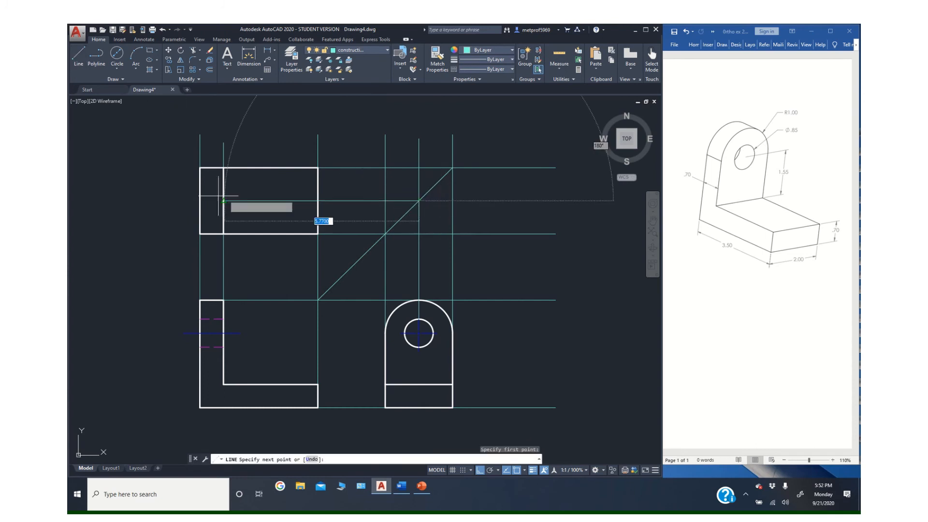
click(155, 200)
key(Escape)
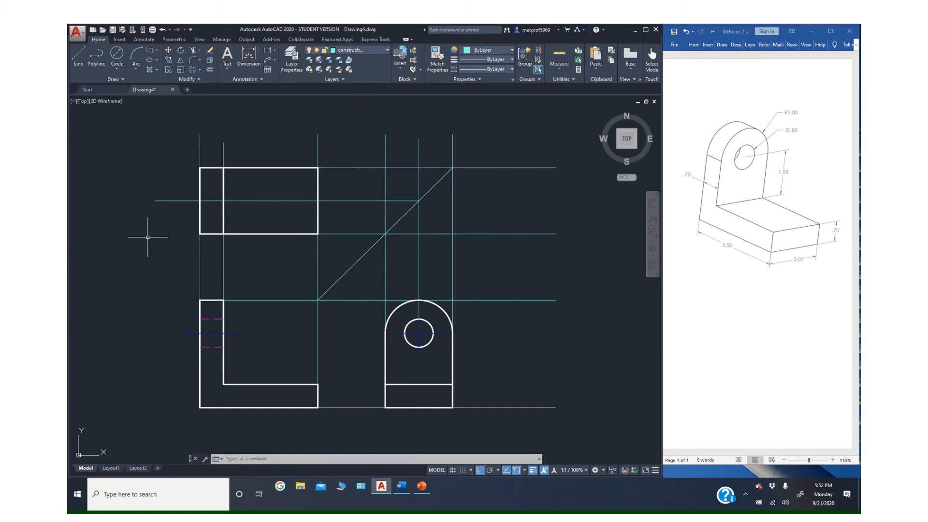
Step: Copy the hole's two hidden lines and centerline from the front view to the top view's projection line, and erase that line
click(169, 61)
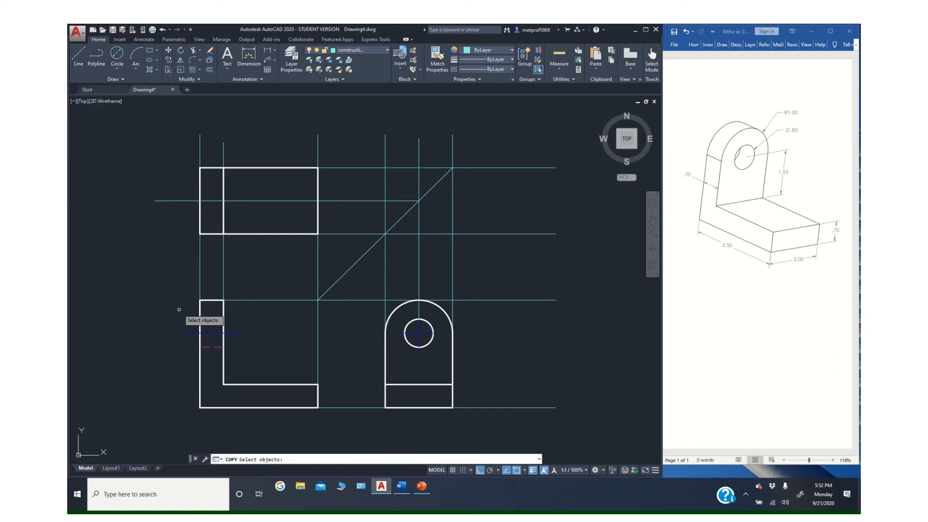
click(160, 308)
click(257, 357)
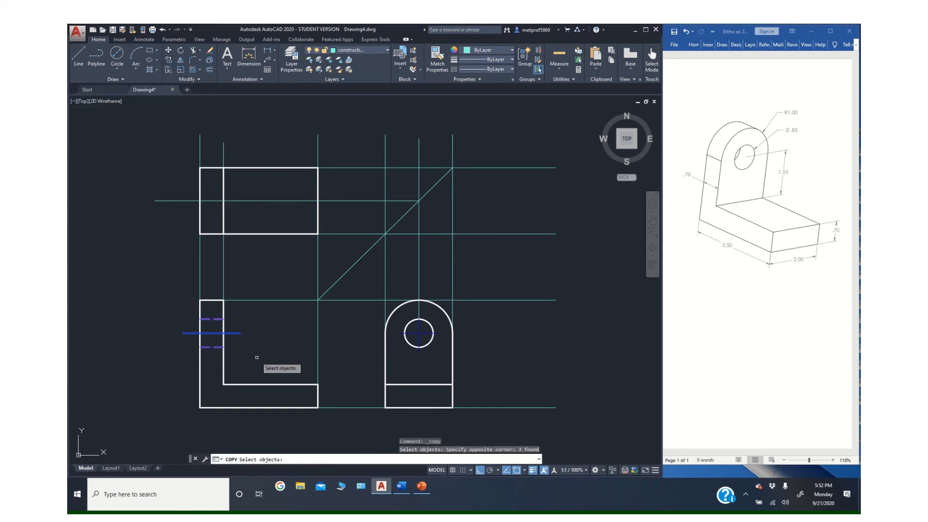
key(Return)
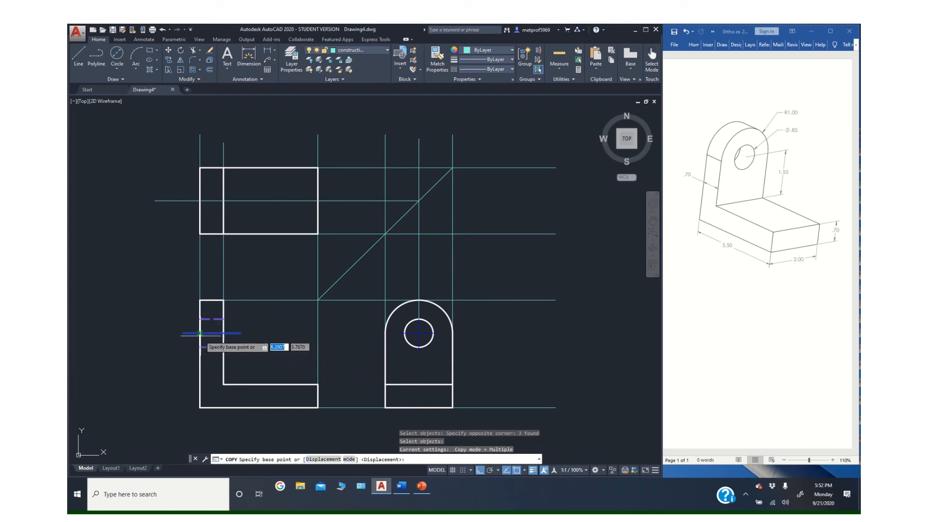
click(205, 330)
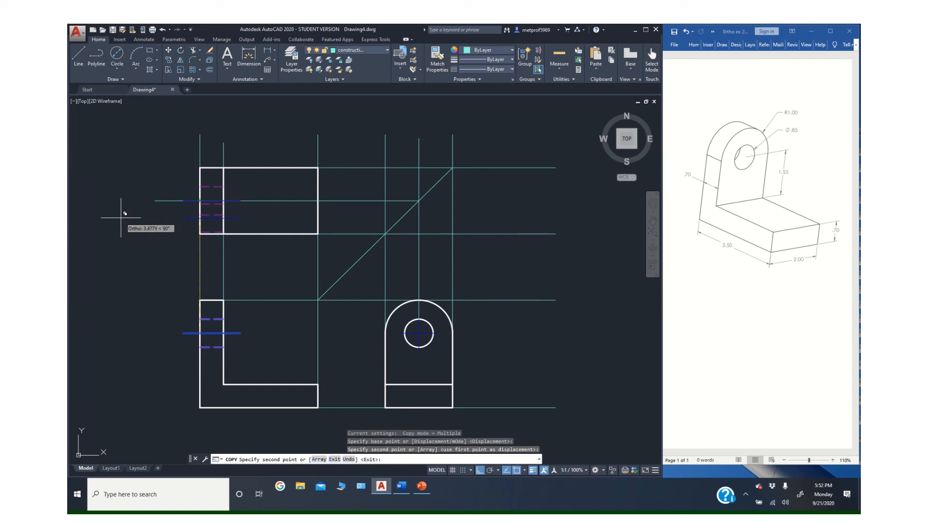
key(Escape)
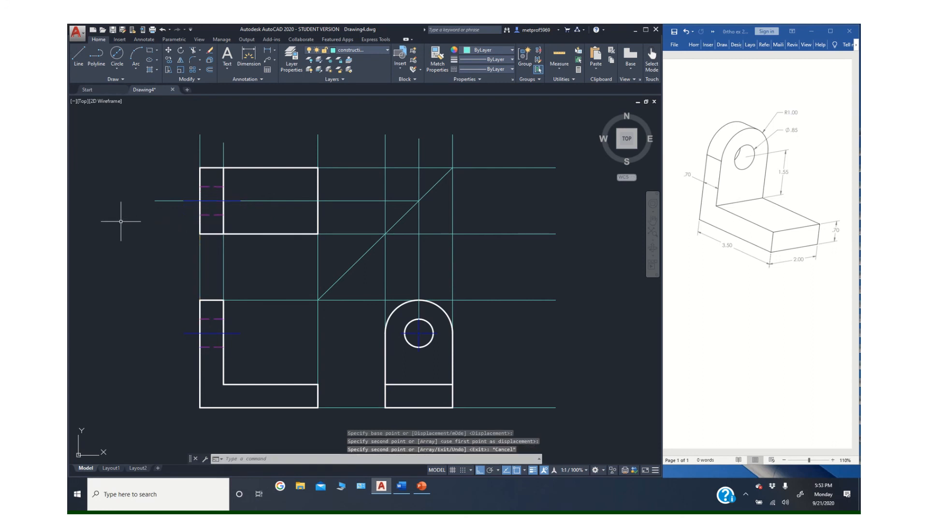
click(209, 51)
click(161, 200)
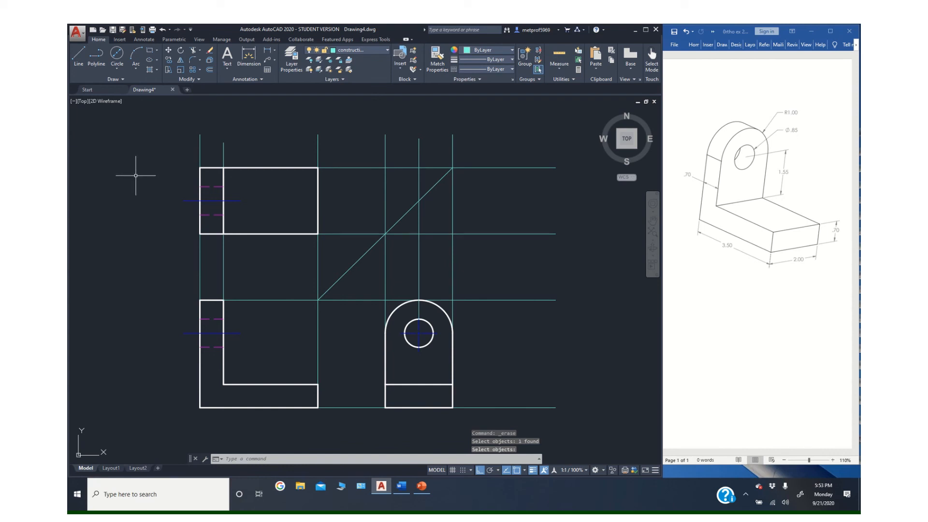
Step: Make layer 0 current and turn off the construction layer
click(382, 50)
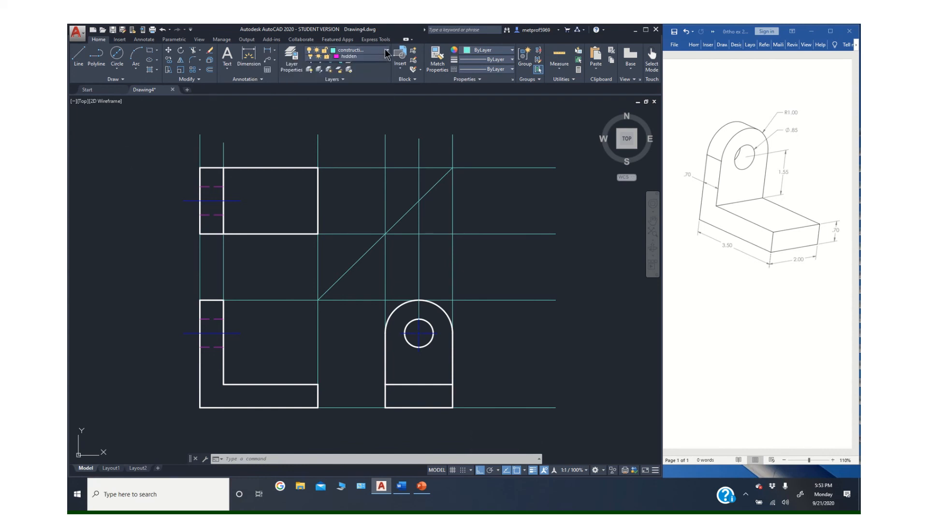
click(356, 59)
click(383, 50)
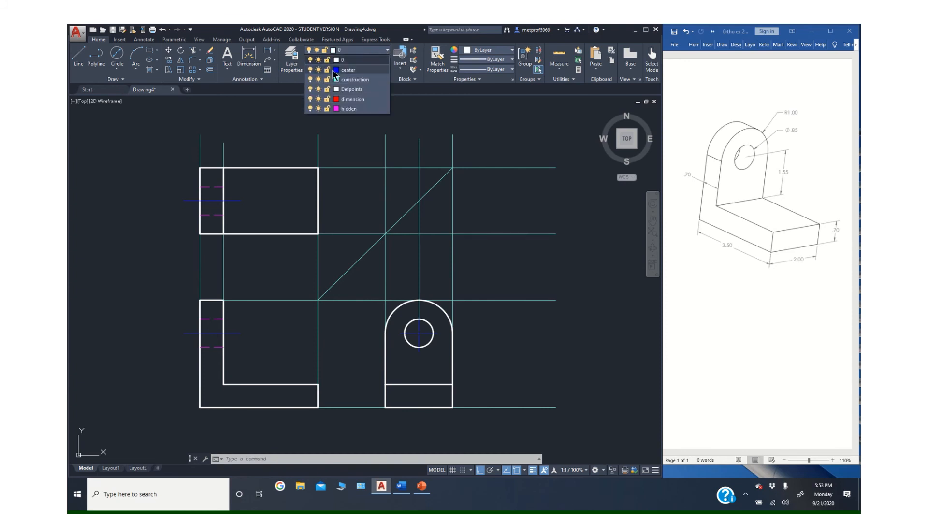
click(312, 79)
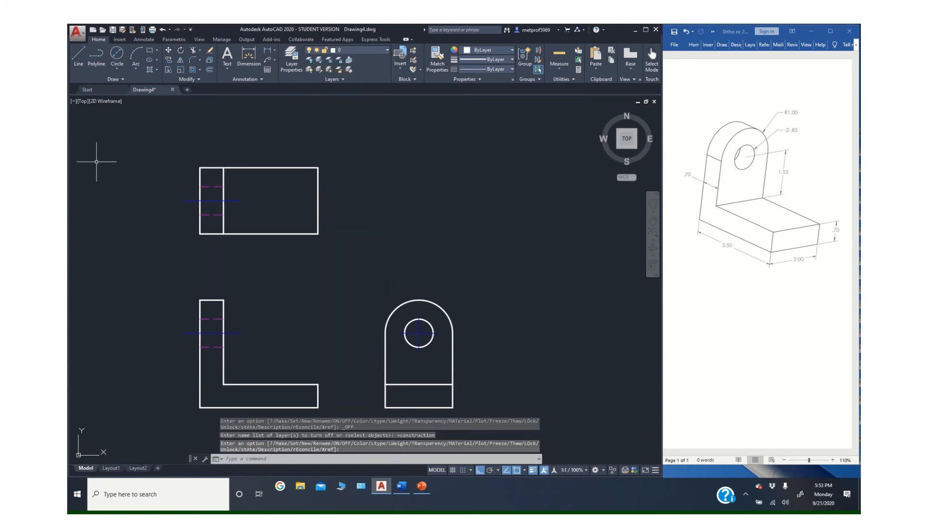
Step: On the dimension layer, dimension the side view's height from the base's bottom to the hole center, and the hole's diameter
scroll(358, 237, up, 3)
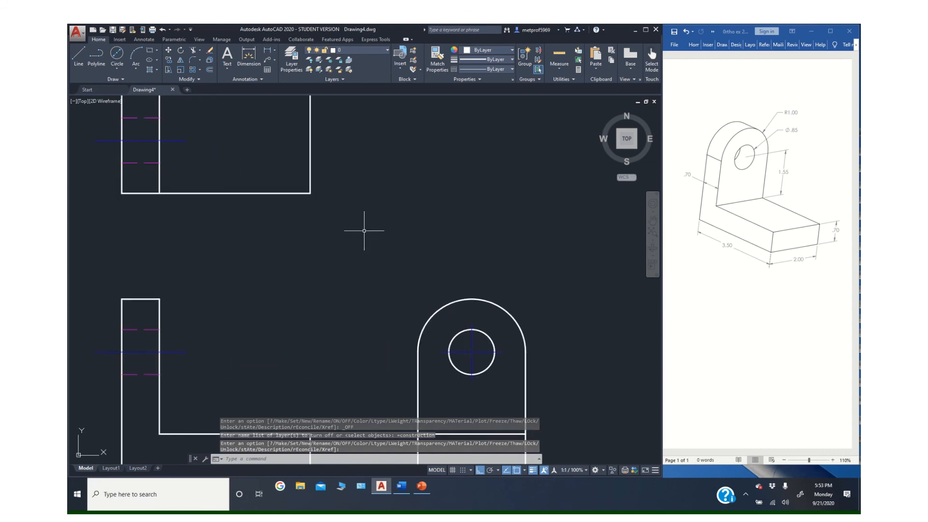
scroll(365, 228, down, 4)
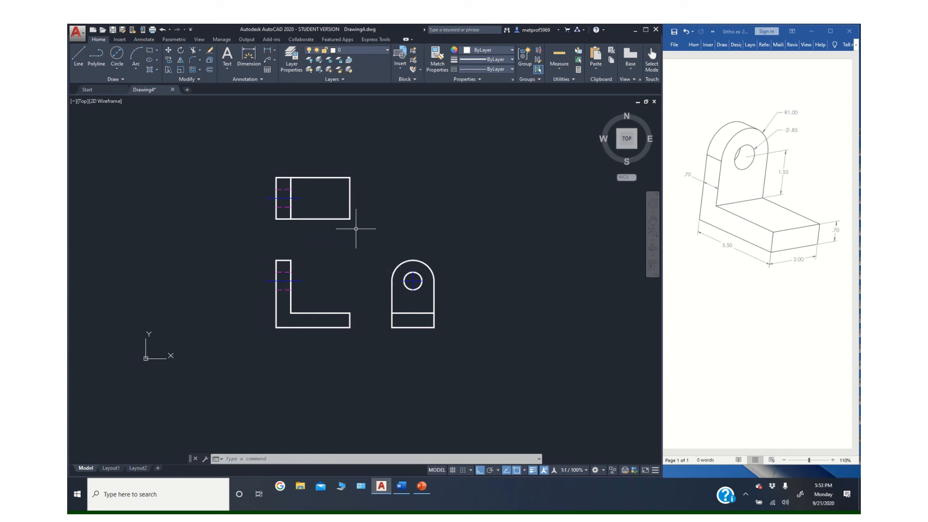
click(387, 51)
click(350, 101)
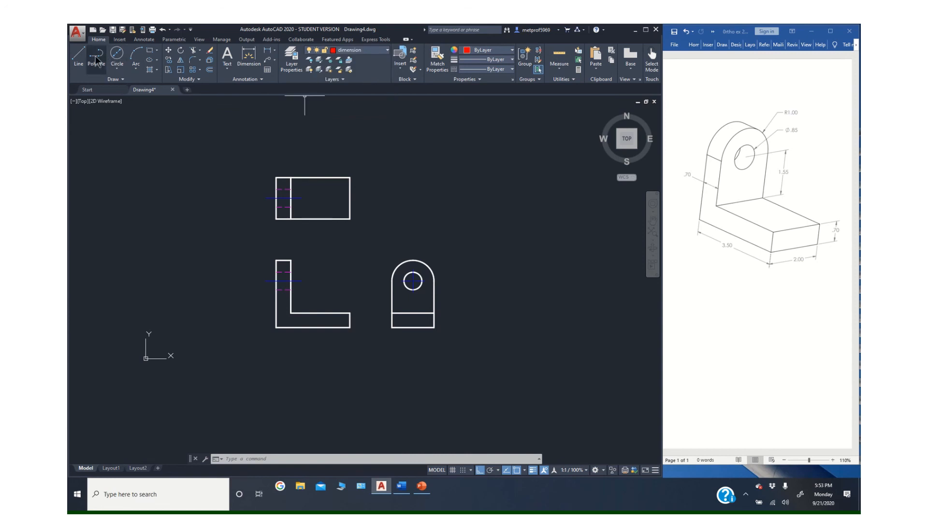
click(248, 55)
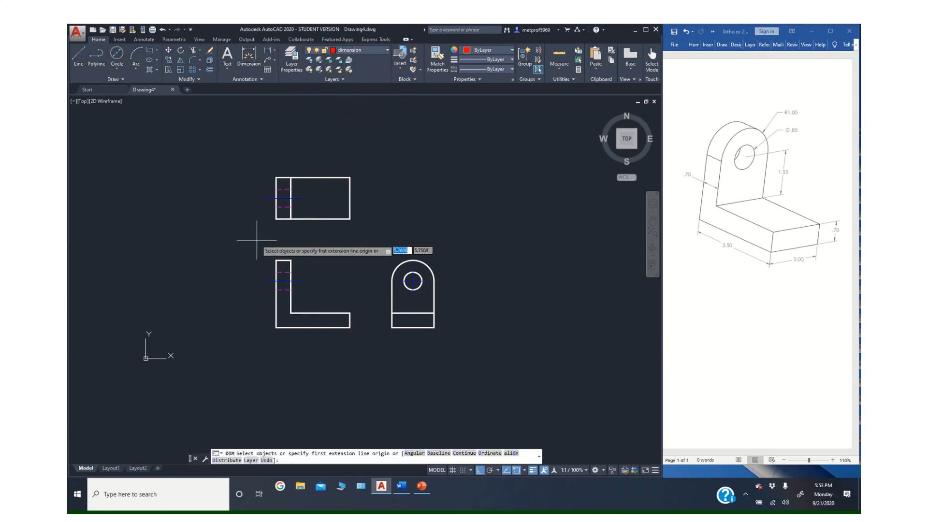
scroll(337, 321, up, 2)
middle_drag(307, 265, 344, 259)
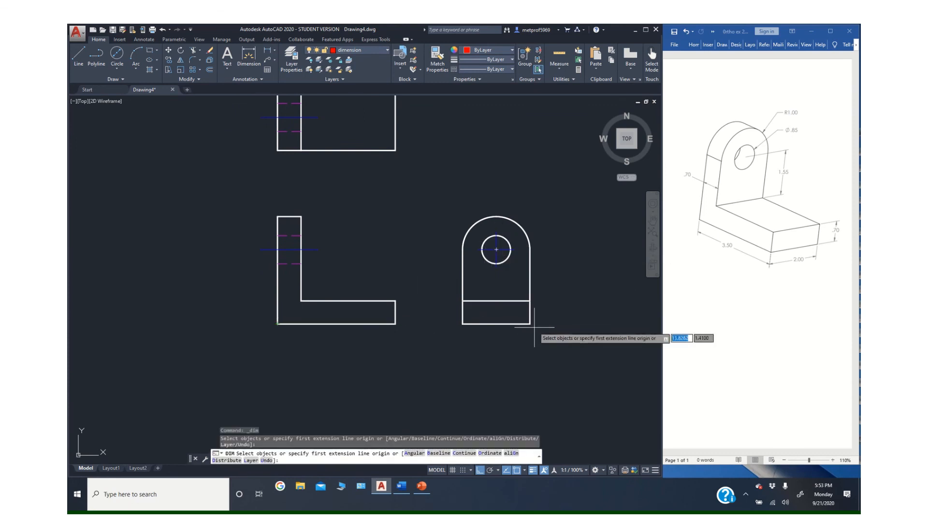
click(530, 301)
click(496, 249)
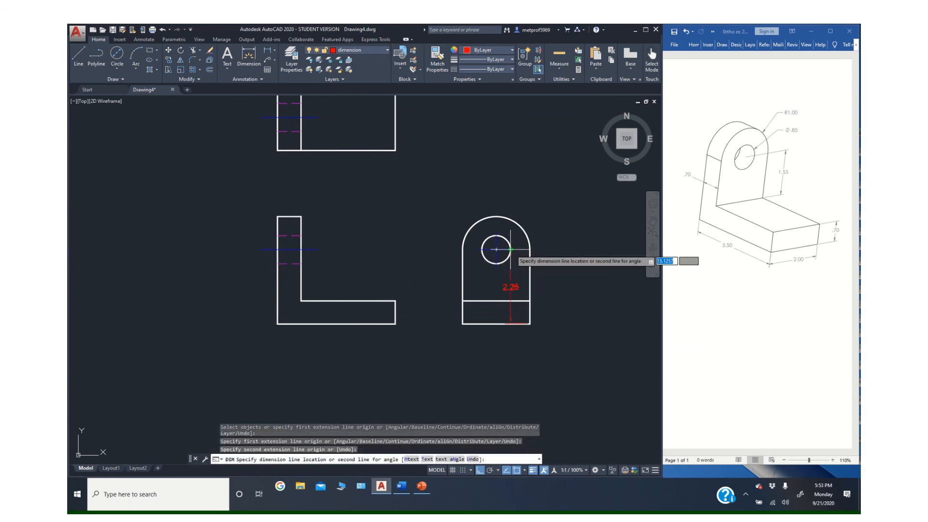
click(557, 271)
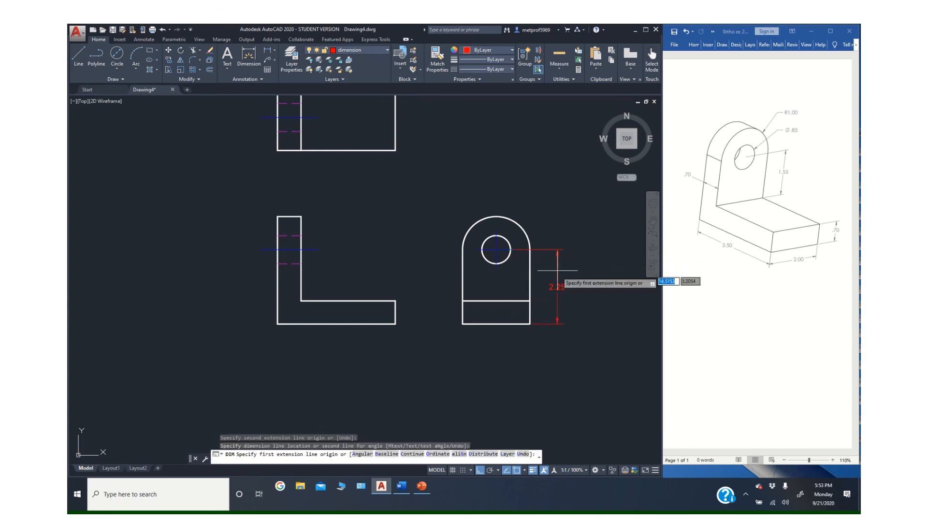
click(505, 239)
click(540, 203)
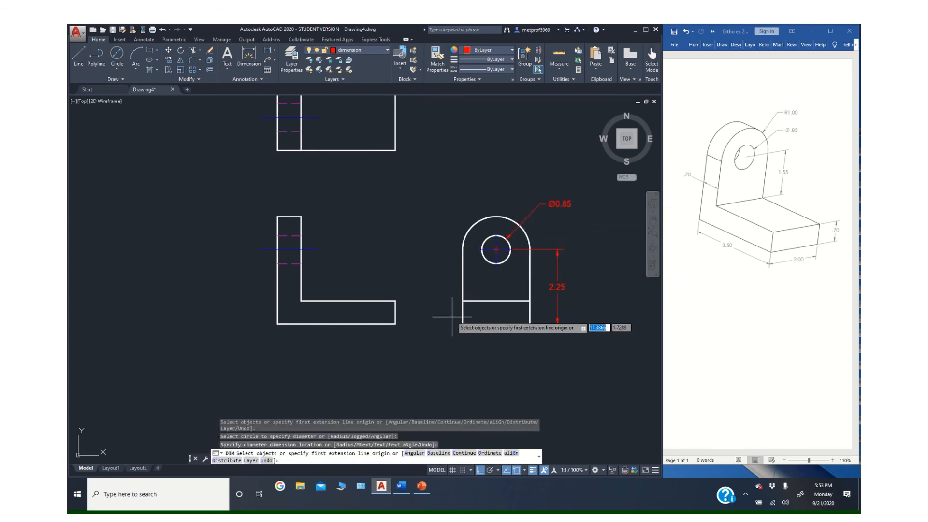
Step: Dimension the depth of the top view along its outer end edge
middle_drag(400, 228, 377, 259)
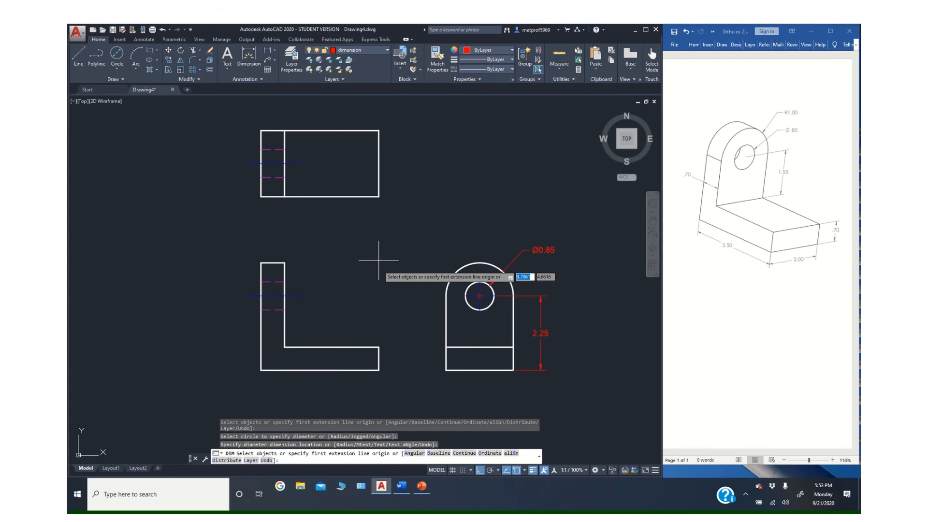
click(379, 197)
click(379, 131)
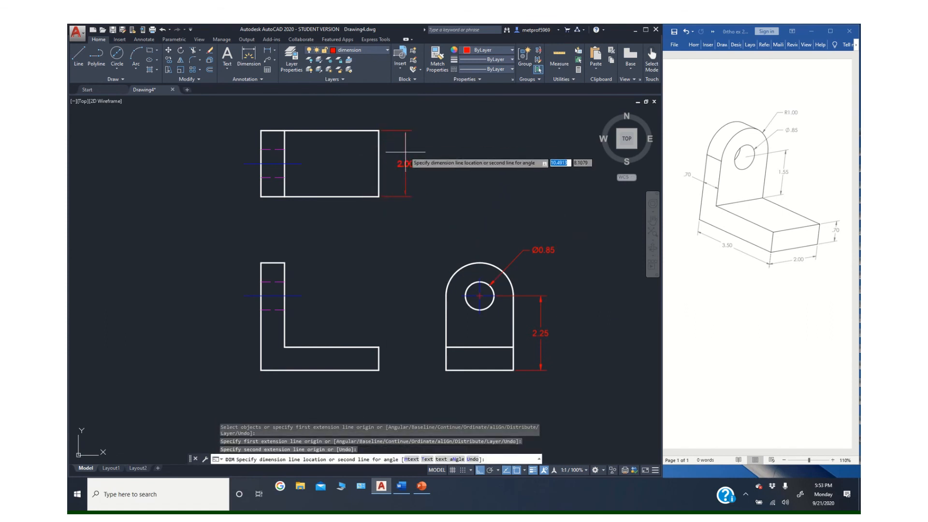
click(405, 164)
Step: Dimension the front view's overall length below the base, and the base's thickness beside its free end
click(261, 370)
click(379, 370)
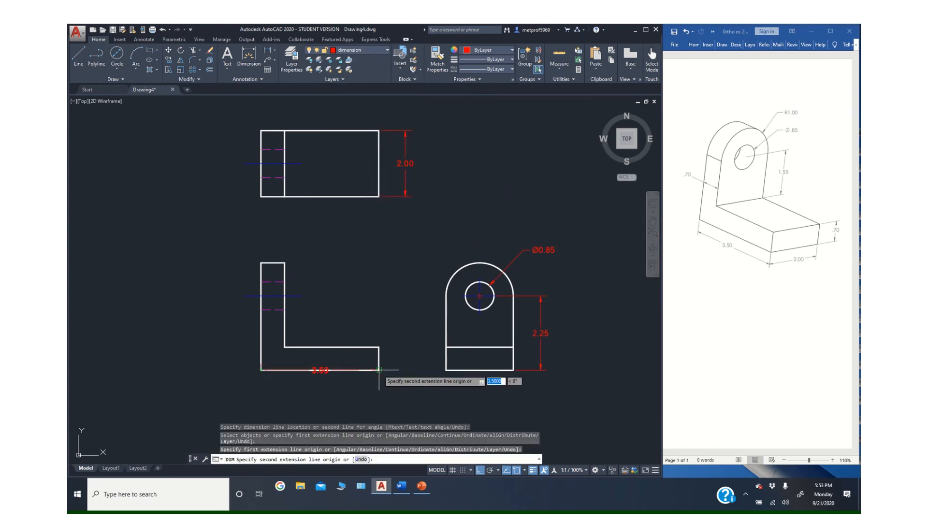
click(353, 399)
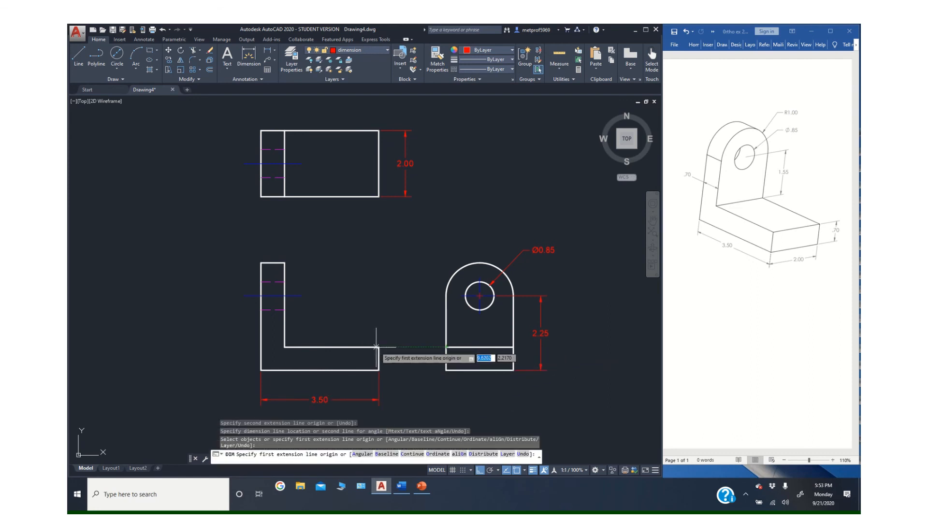
click(379, 347)
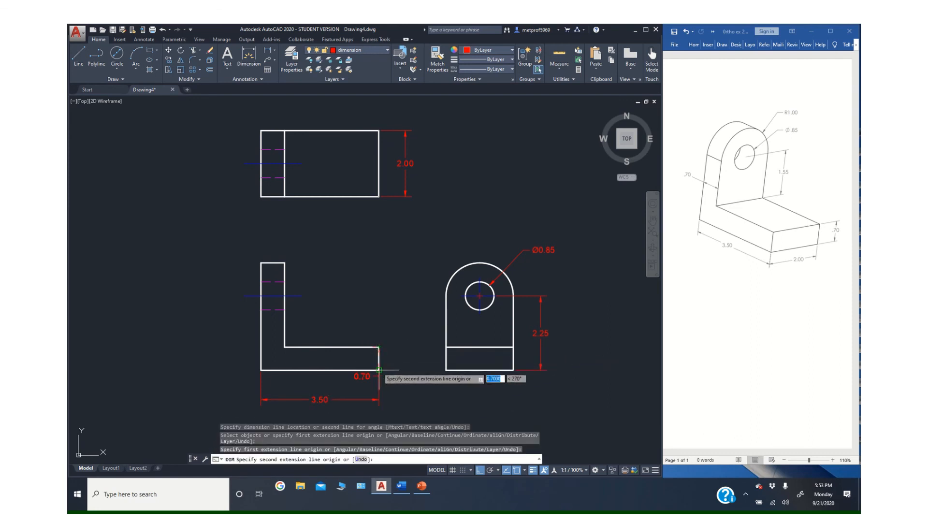
click(379, 371)
click(414, 360)
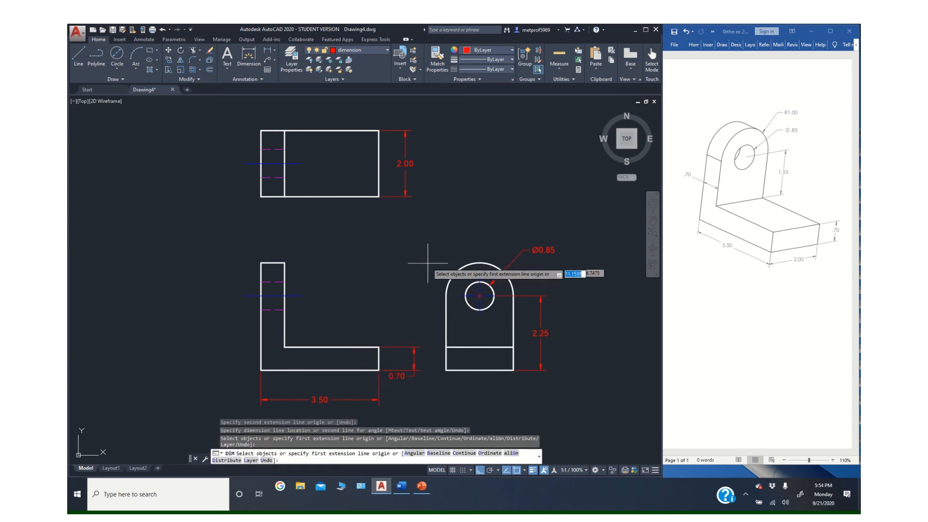
Step: Dimension the radius of the side view's rounded outer arc, and the upright's thickness above the front view
click(463, 266)
click(422, 251)
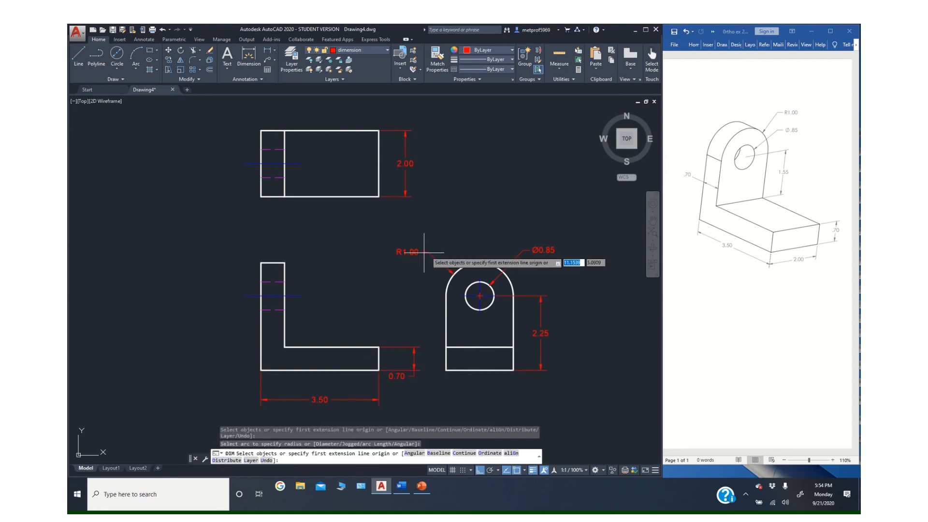
click(260, 263)
click(285, 263)
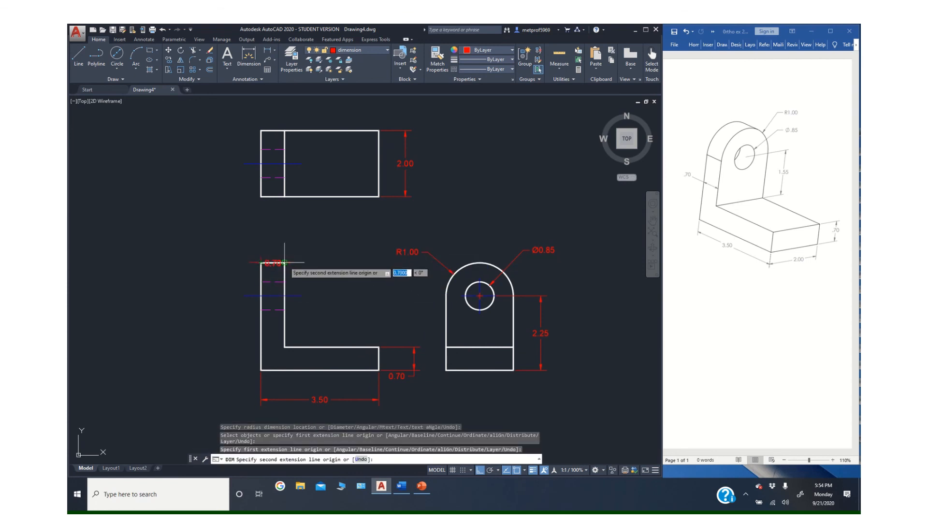
click(278, 237)
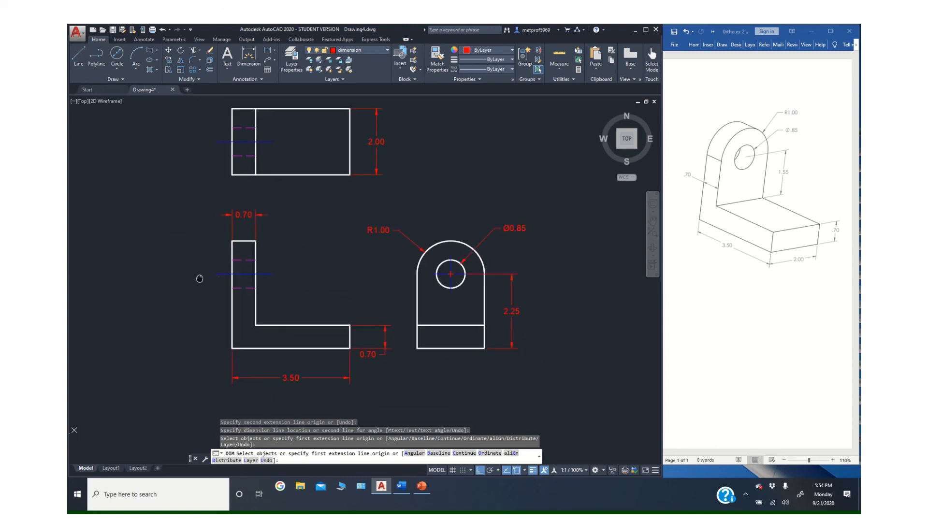
middle_drag(218, 300, 199, 277)
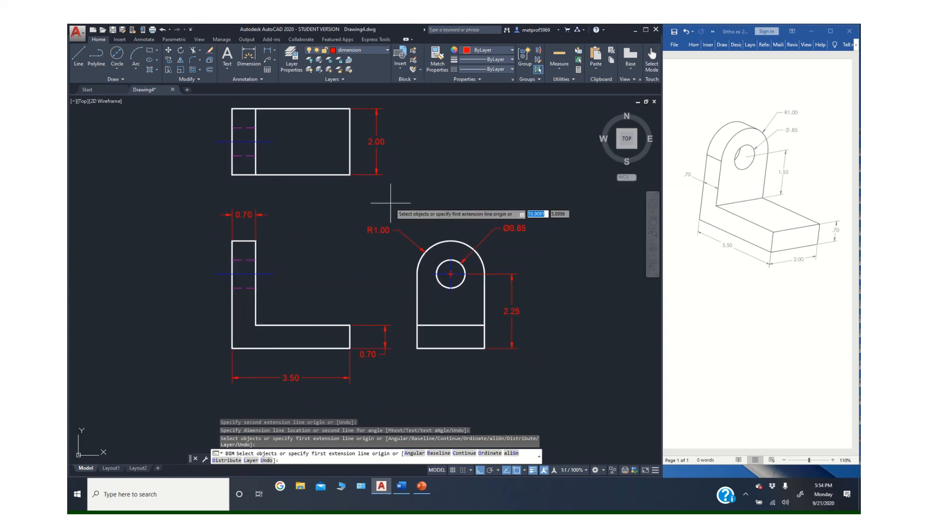